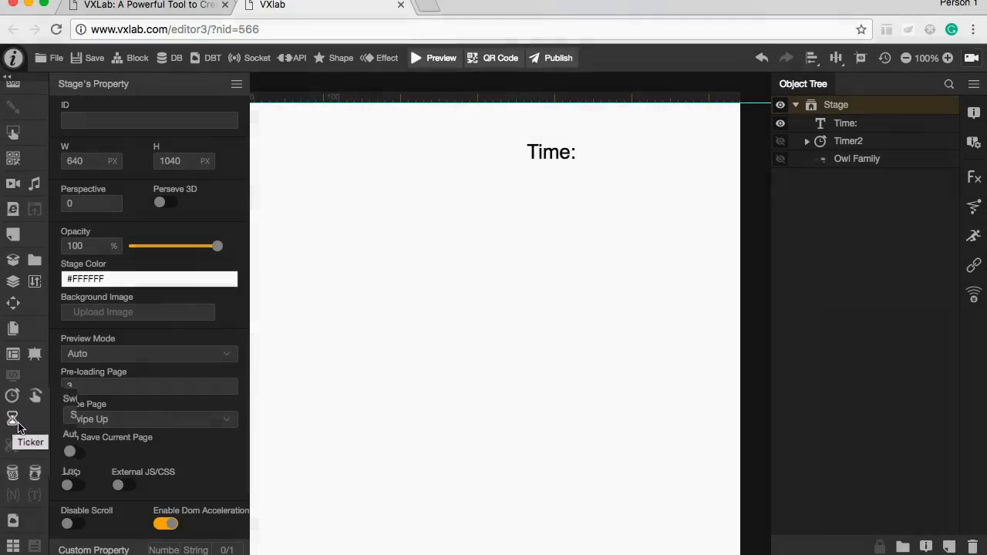
pyautogui.click(390, 388)
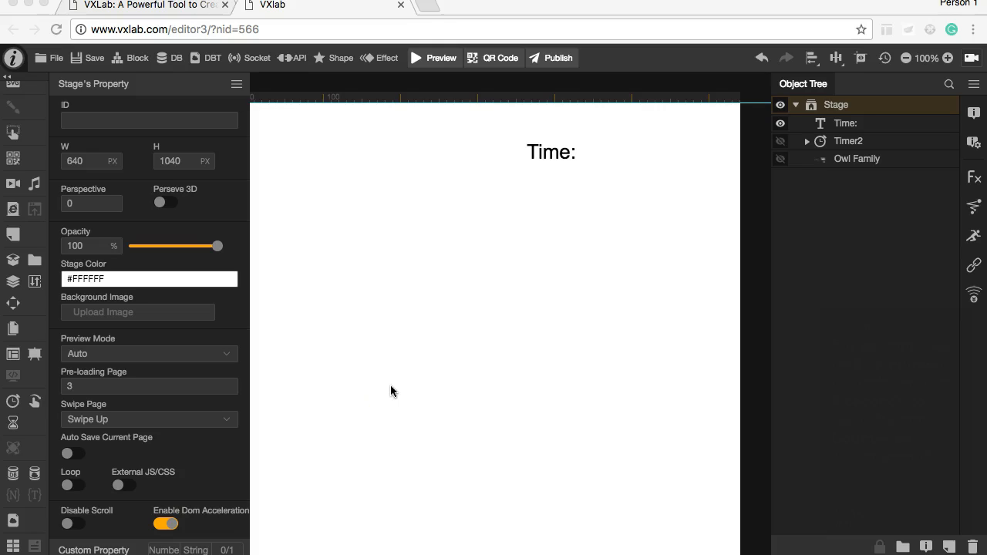
pyautogui.click(391, 388)
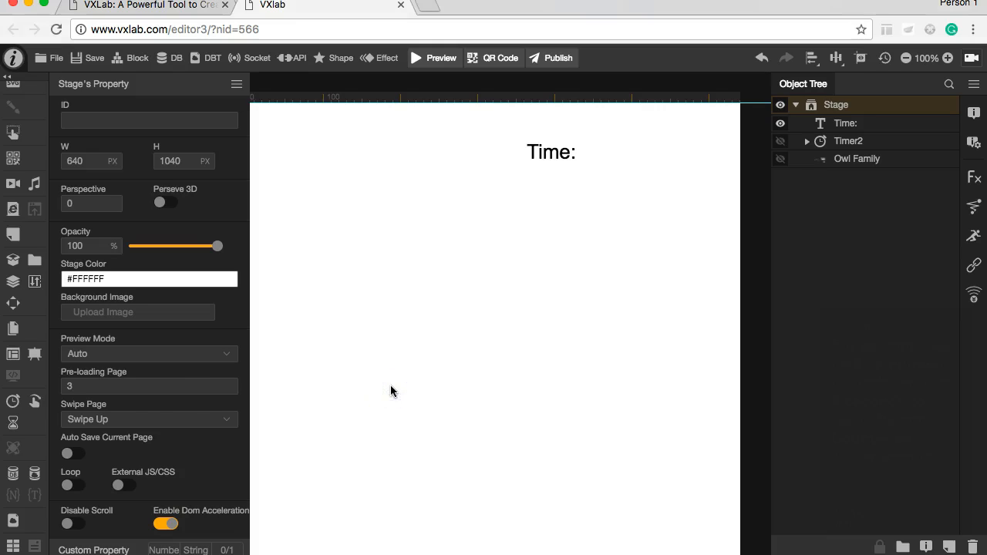
# Step: Add a counter about 155 by 88 px beside the "Time:" text and set its value to 3
pyautogui.scroll(3, 27, 304)
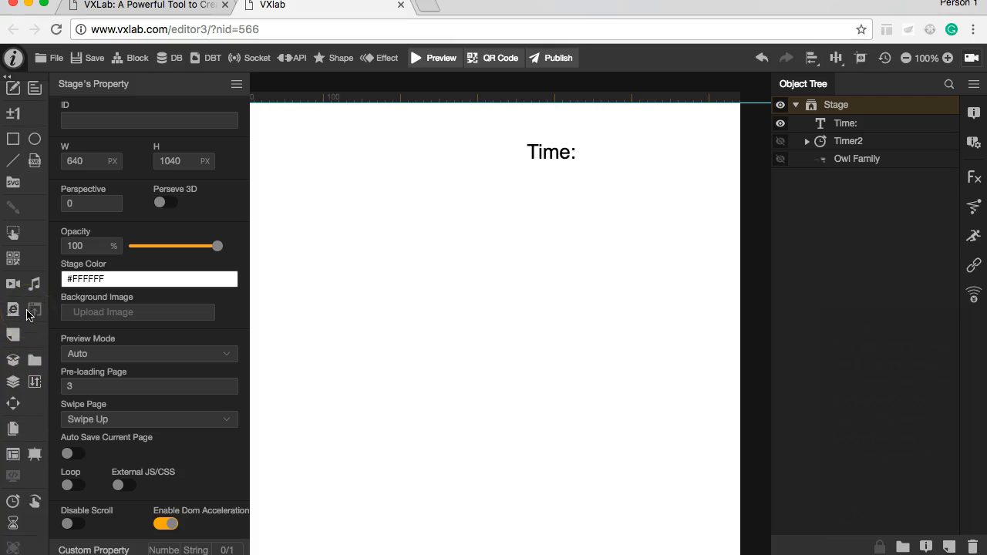
pyautogui.scroll(2, 27, 313)
pyautogui.click(13, 171)
pyautogui.click(682, 156)
pyautogui.moveTo(598, 135); pyautogui.dragTo(703, 203)
pyautogui.click(600, 147)
pyautogui.moveTo(599, 147); pyautogui.dragTo(617, 159)
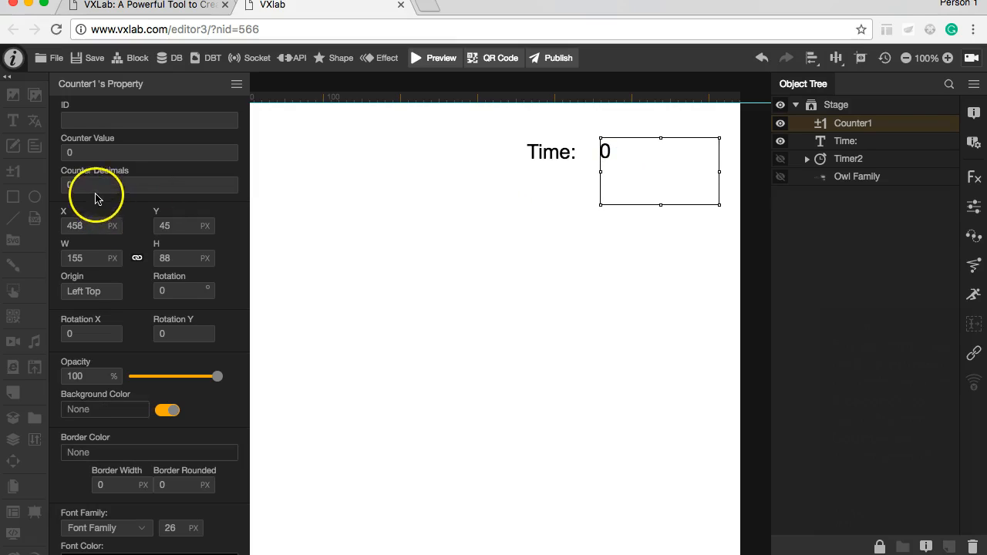
pyautogui.click(82, 152)
pyautogui.click(365, 196)
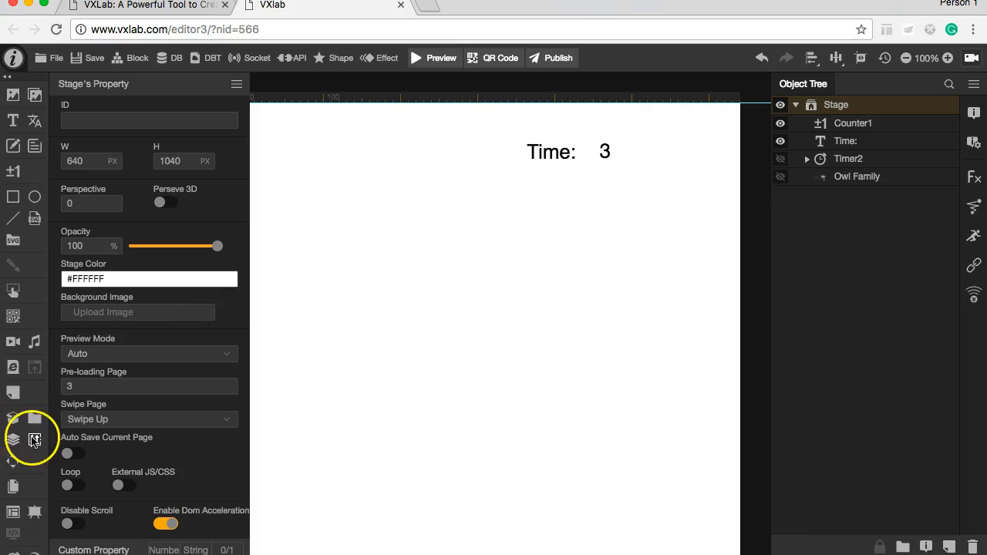
# Step: Add a ticker to the stage with a time interval of 1 s and enable its Auto Play
pyautogui.scroll(-5, 31, 432)
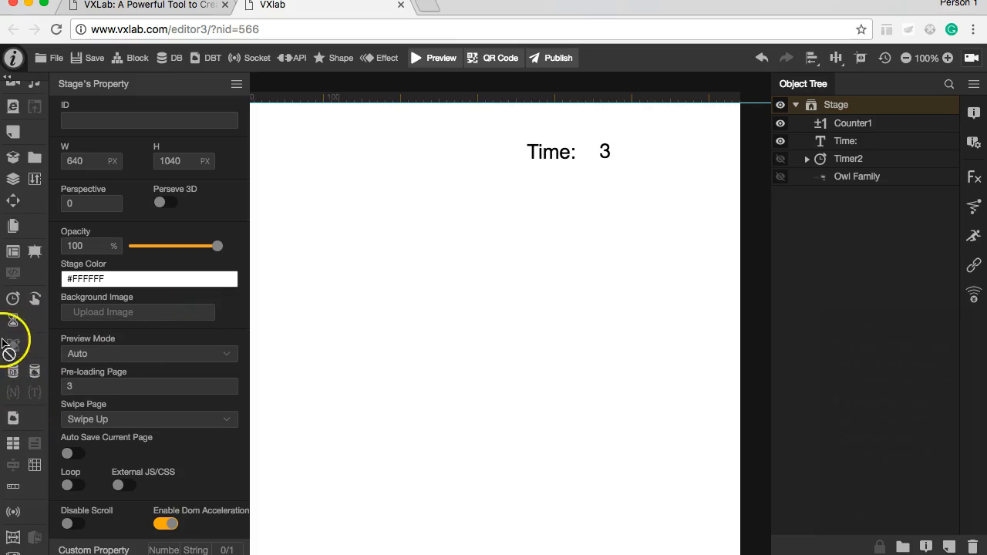
pyautogui.click(12, 320)
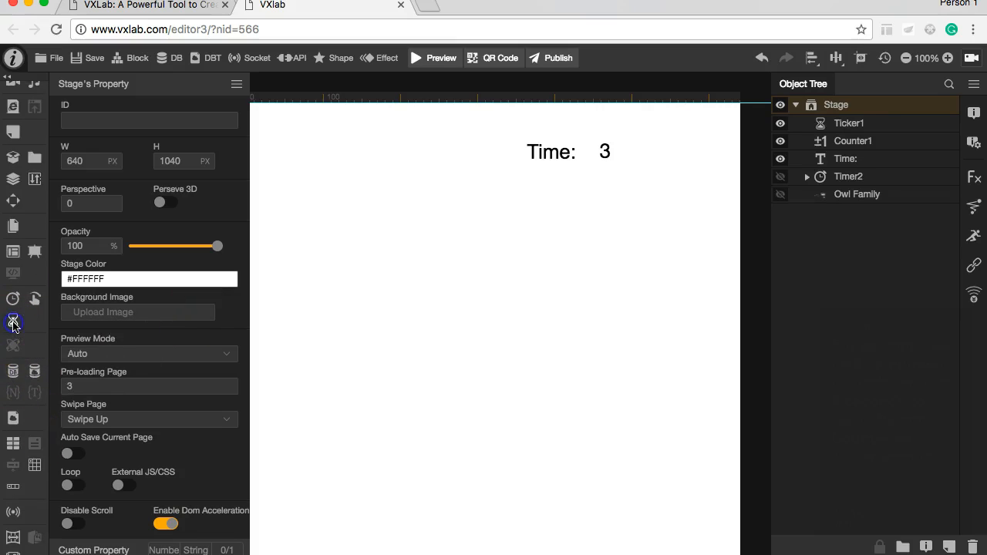
pyautogui.click(856, 123)
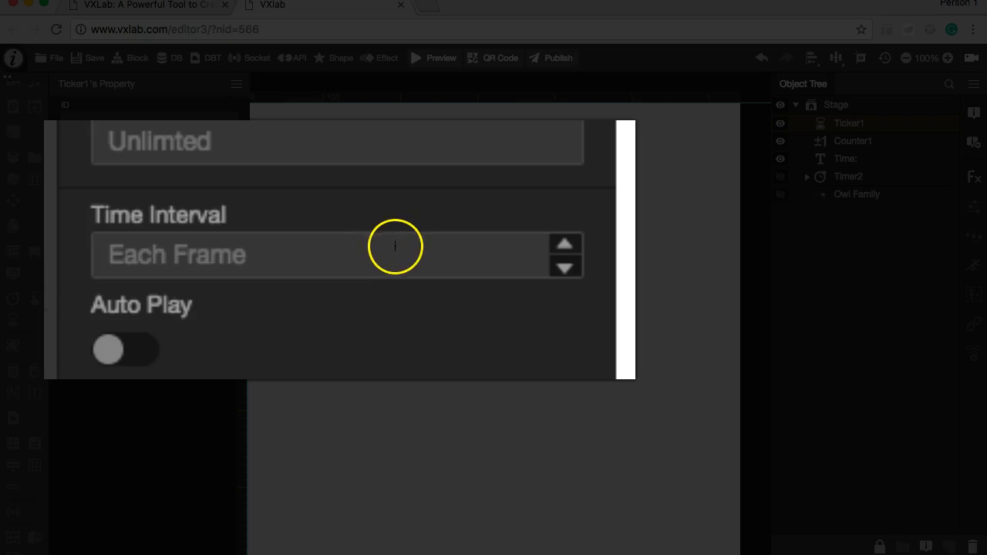
pyautogui.click(394, 246)
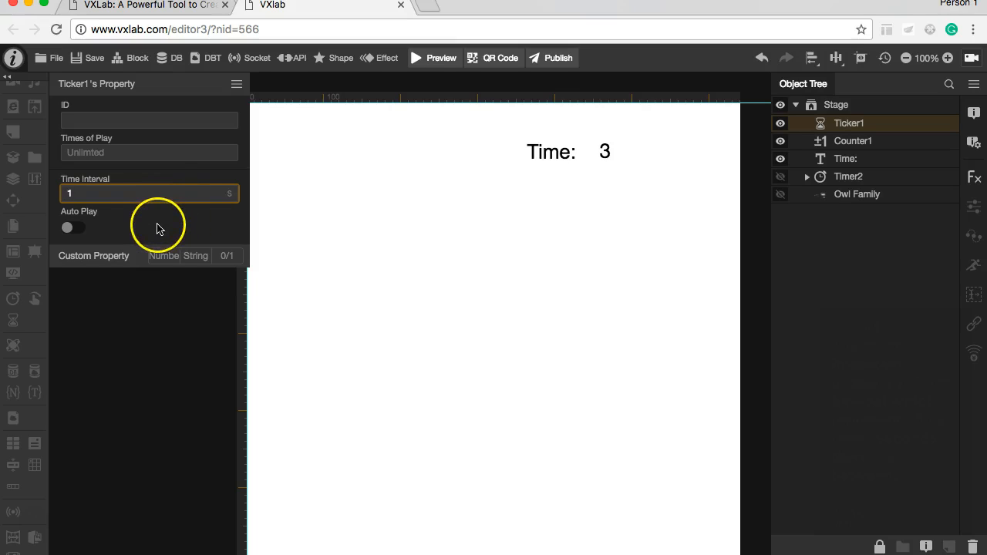
pyautogui.click(368, 220)
pyautogui.click(69, 227)
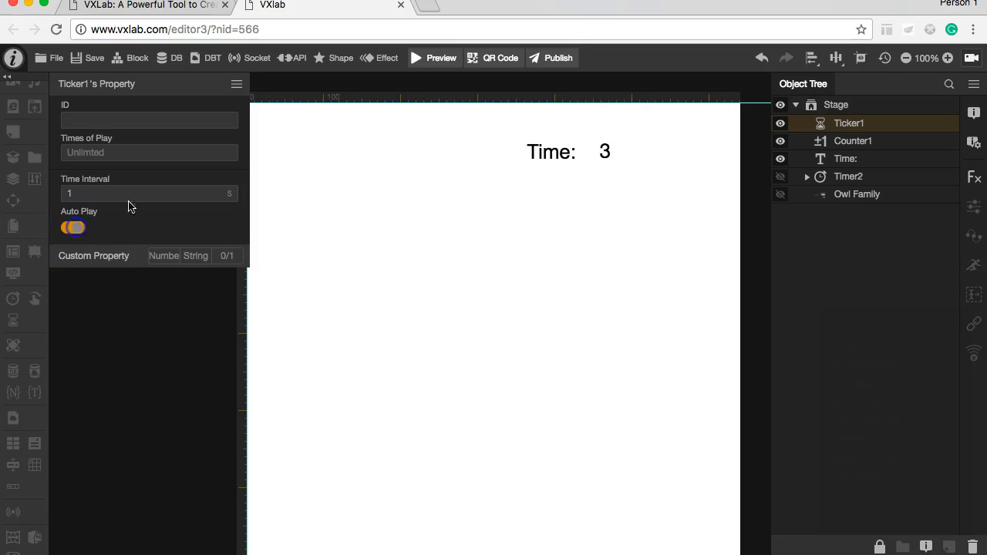
# Step: Give Ticker1 an event that applies Minus 1 to Counter1 on every Tick
pyautogui.click(973, 113)
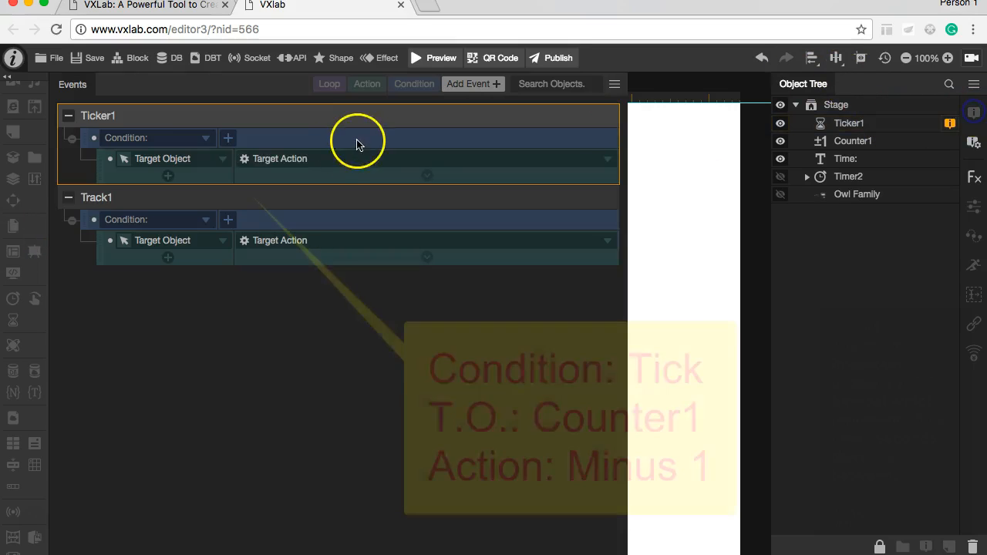
pyautogui.click(207, 140)
pyautogui.click(192, 159)
pyautogui.click(123, 159)
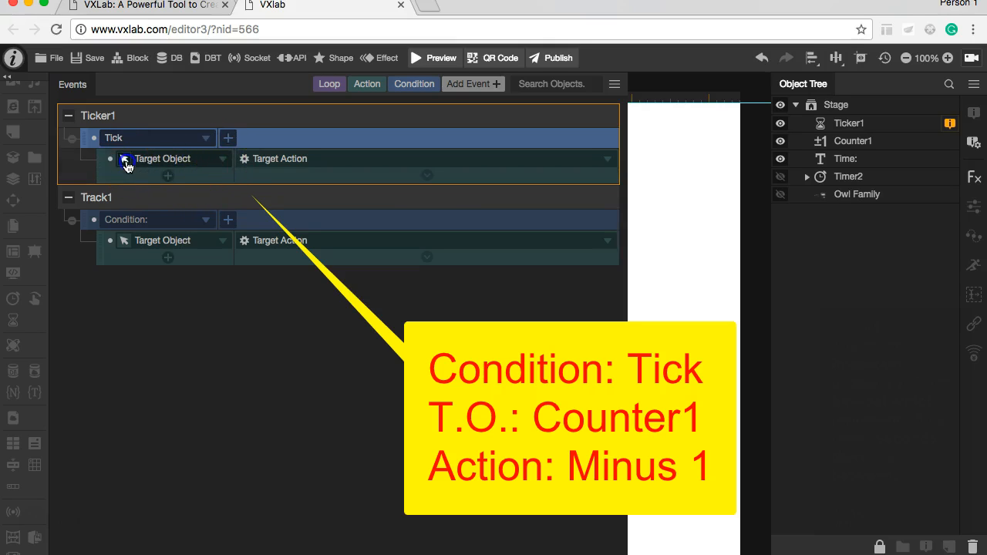
pyautogui.click(856, 142)
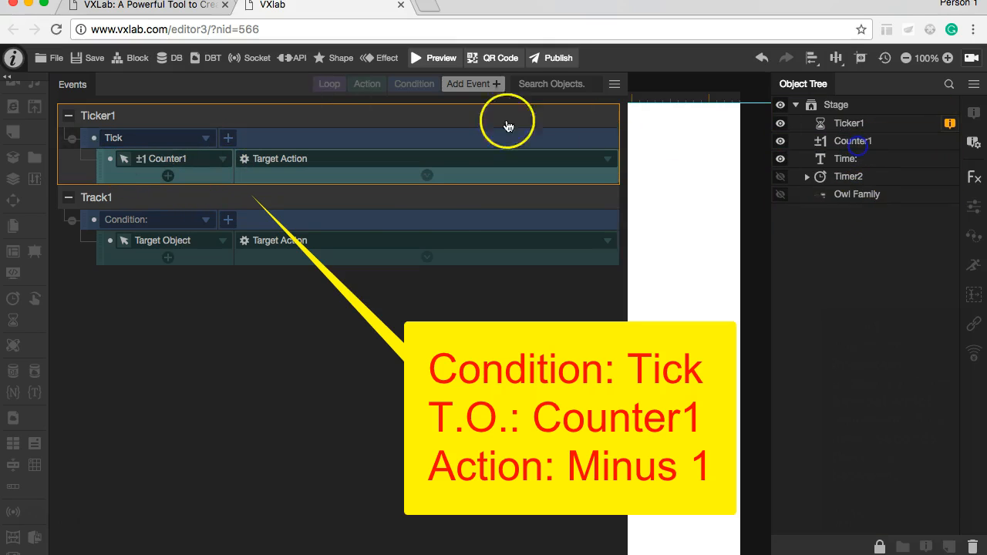
pyautogui.click(380, 162)
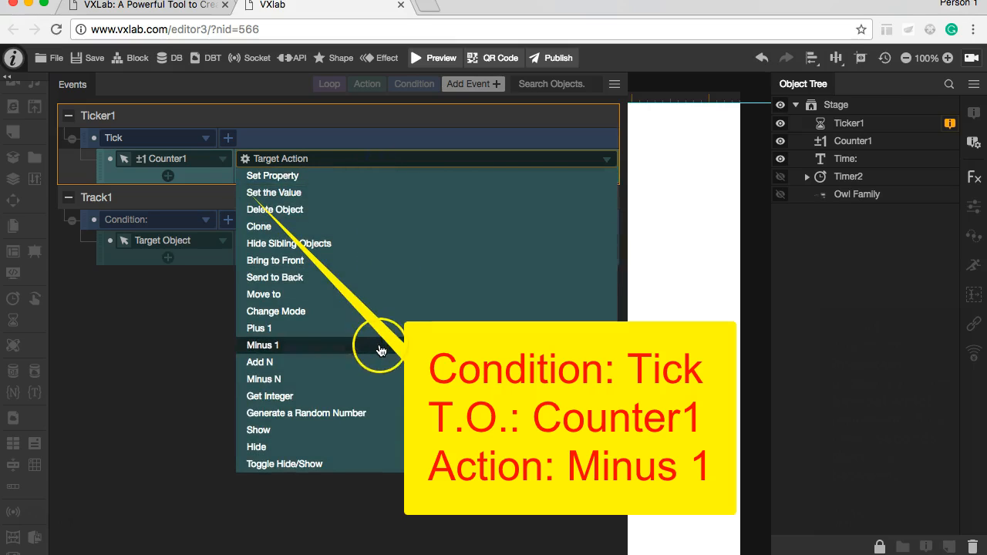
pyautogui.click(382, 347)
pyautogui.click(263, 432)
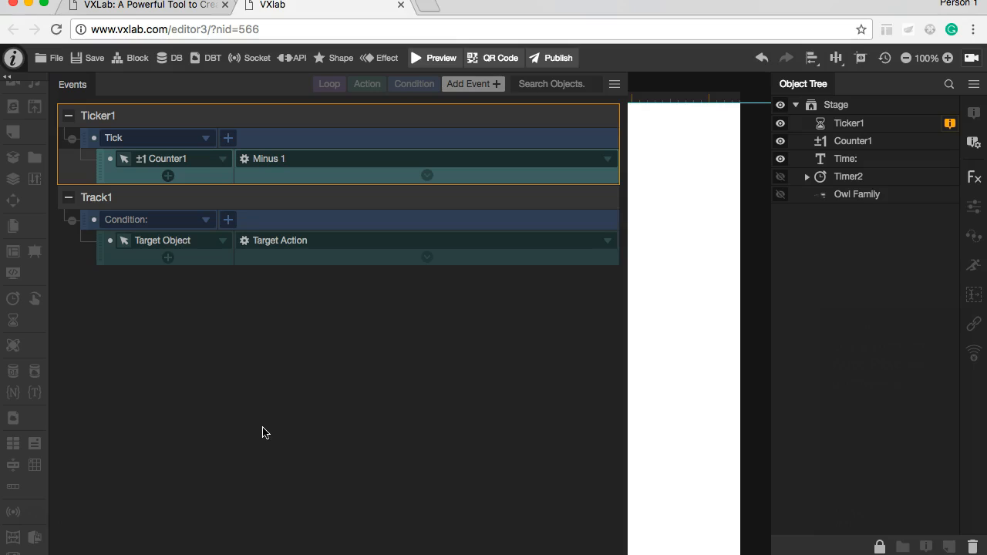
# Step: Check Ticker1's Auto Play setting, preview the running countdown, and close the preview
pyautogui.click(864, 123)
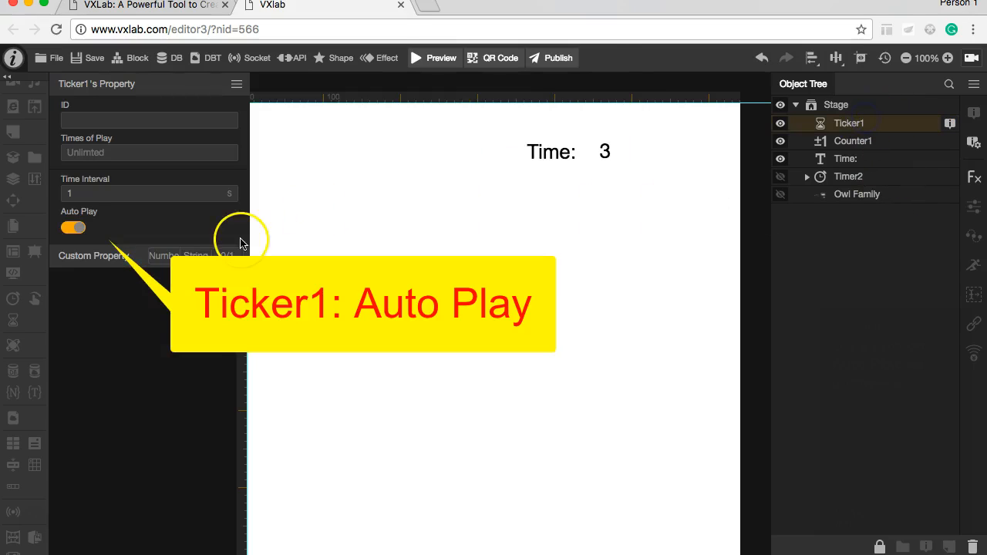
pyautogui.click(432, 60)
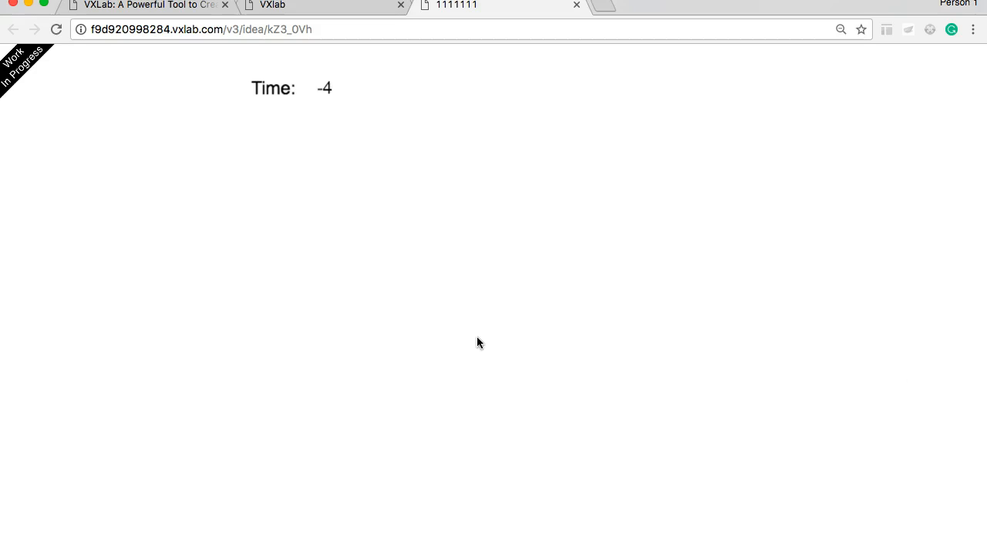
pyautogui.click(577, 6)
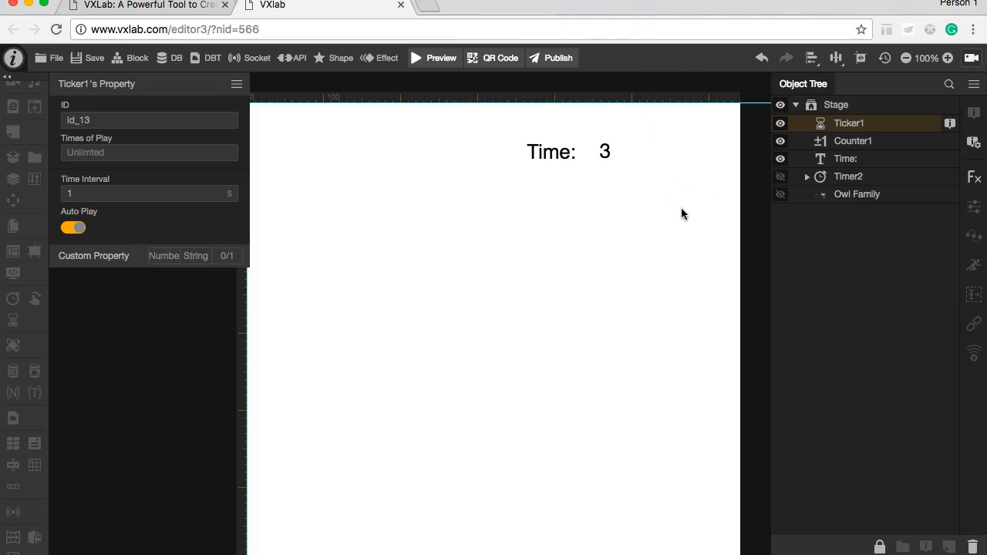
# Step: Limit Ticker1's Times of Play to 3
pyautogui.click(950, 124)
pyautogui.click(881, 128)
pyautogui.click(202, 152)
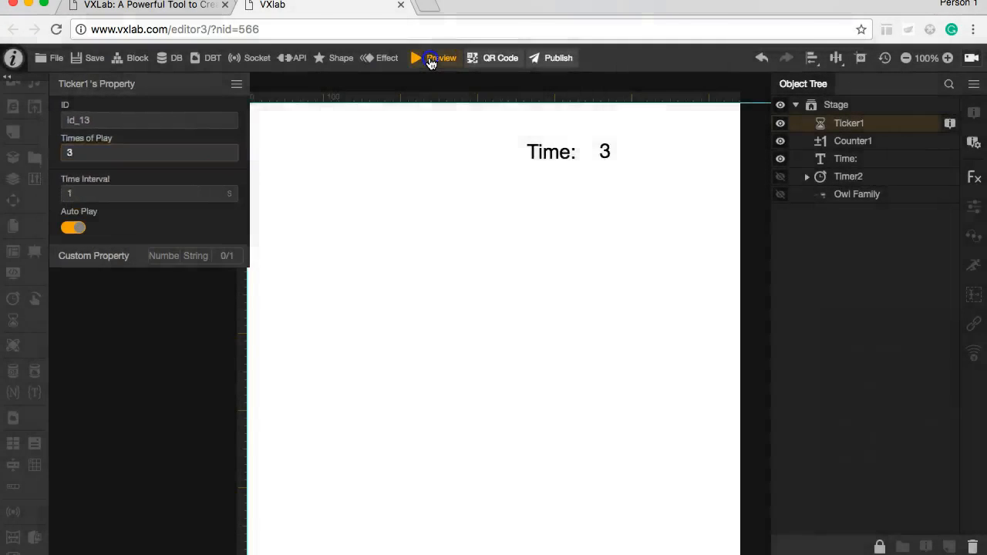
# Step: Preview the countdown with the limited number of plays and close the preview page
pyautogui.click(431, 60)
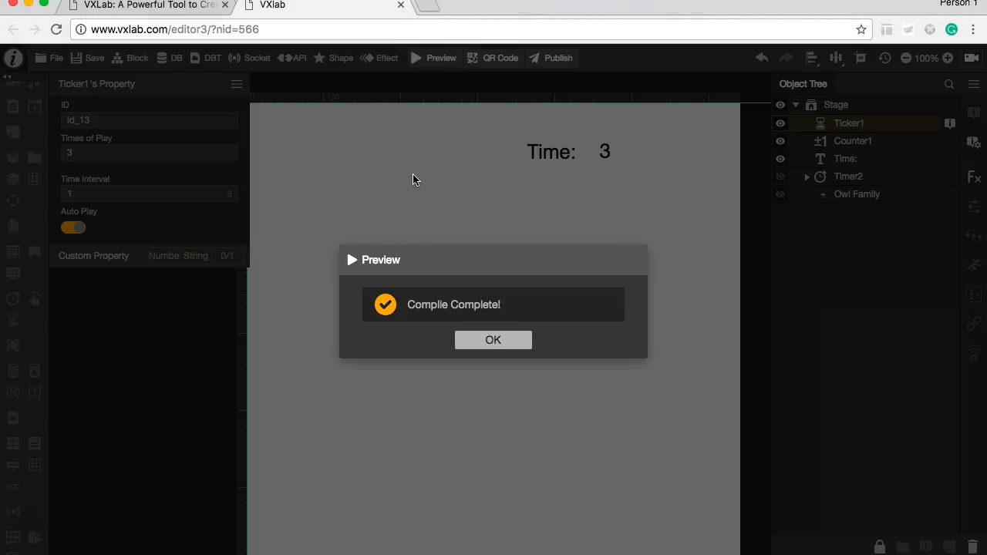
pyautogui.click(497, 339)
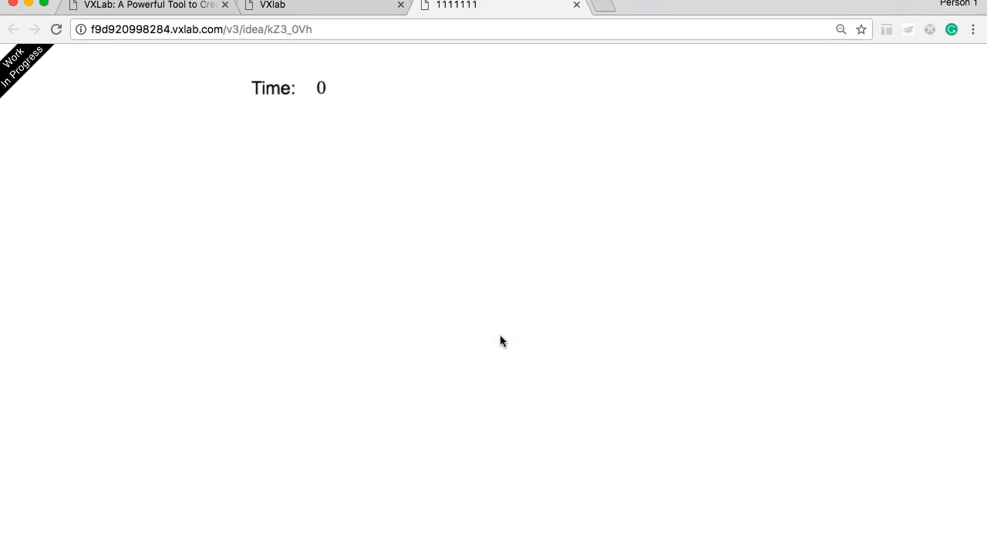
pyautogui.click(577, 4)
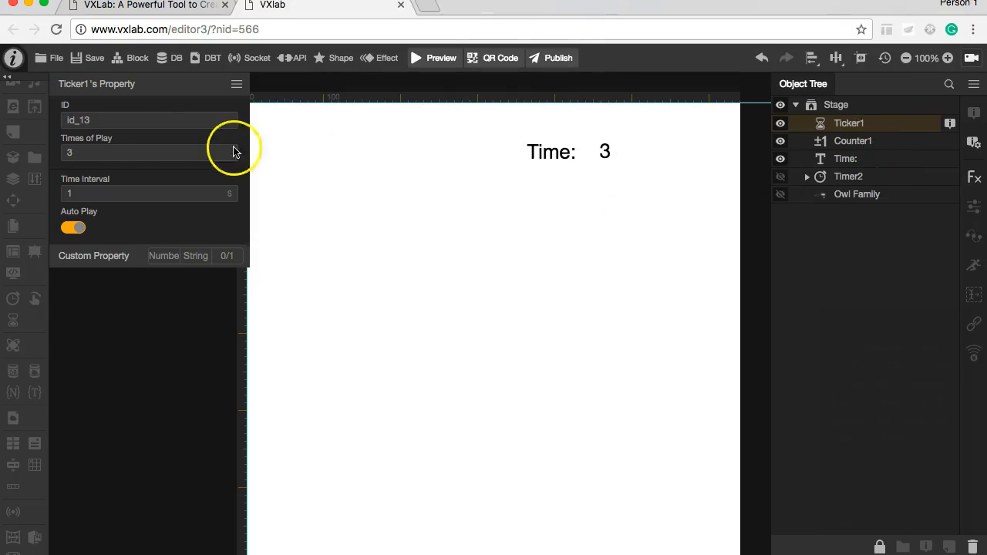
# Step: Clear Ticker1's Times of Play so that it is unlimited again
pyautogui.doubleClick(80, 153)
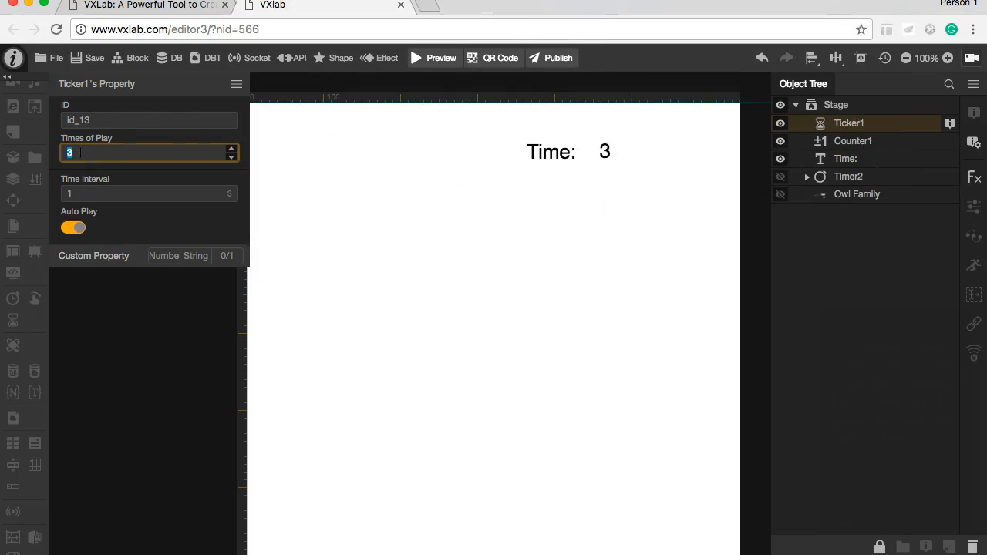
pyautogui.click(291, 191)
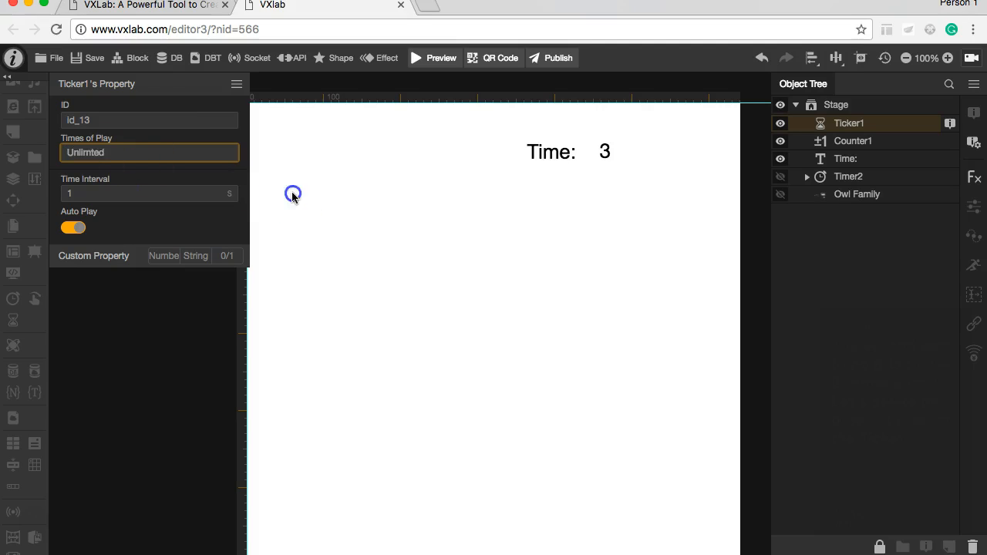
pyautogui.click(861, 124)
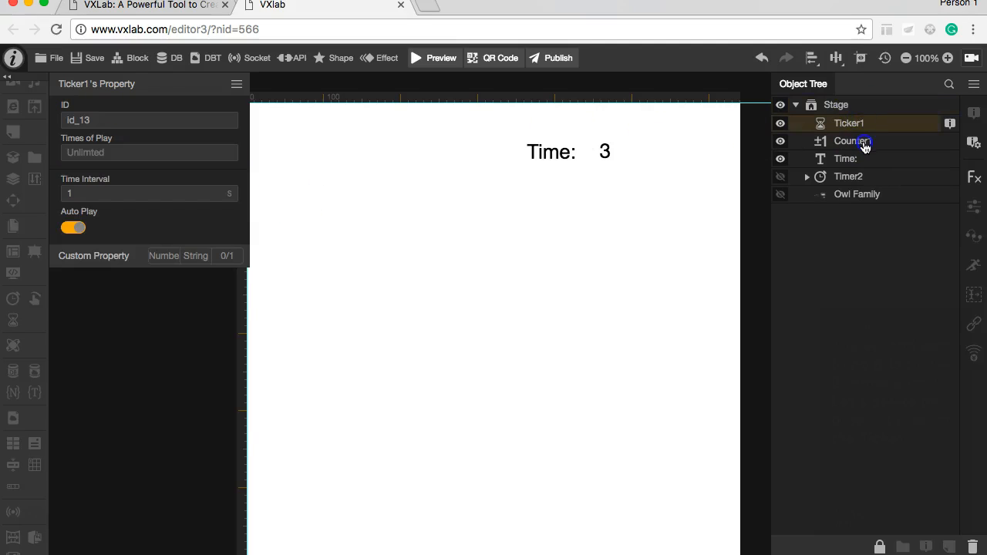
# Step: Give Counter1 an event that pauses Ticker1 when the counter's value is Equal to 0
pyautogui.click(863, 145)
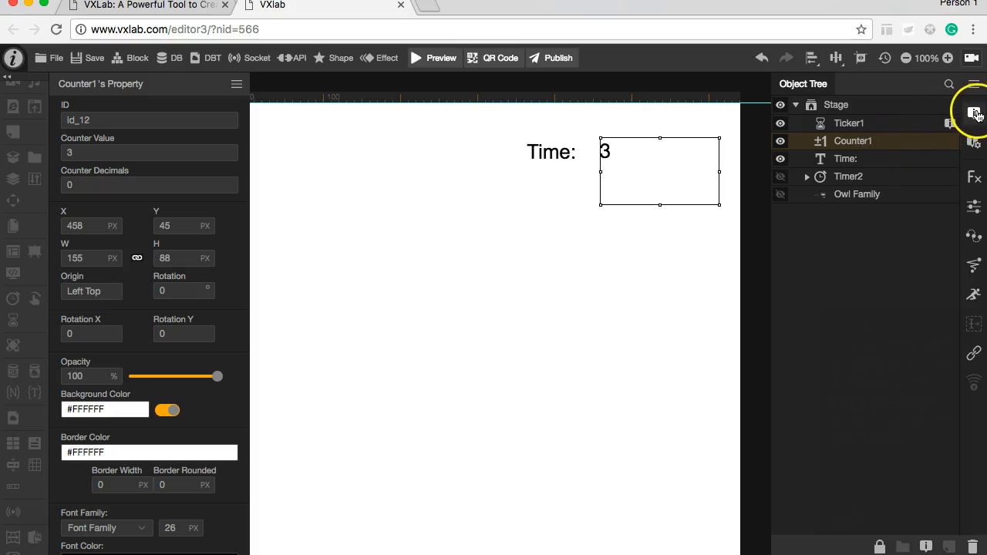
pyautogui.click(973, 142)
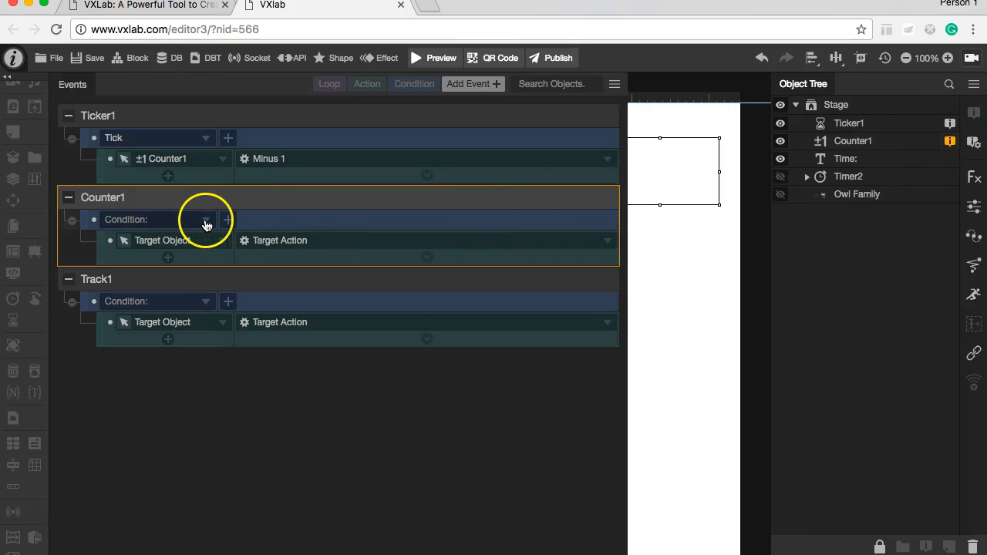
pyautogui.click(207, 224)
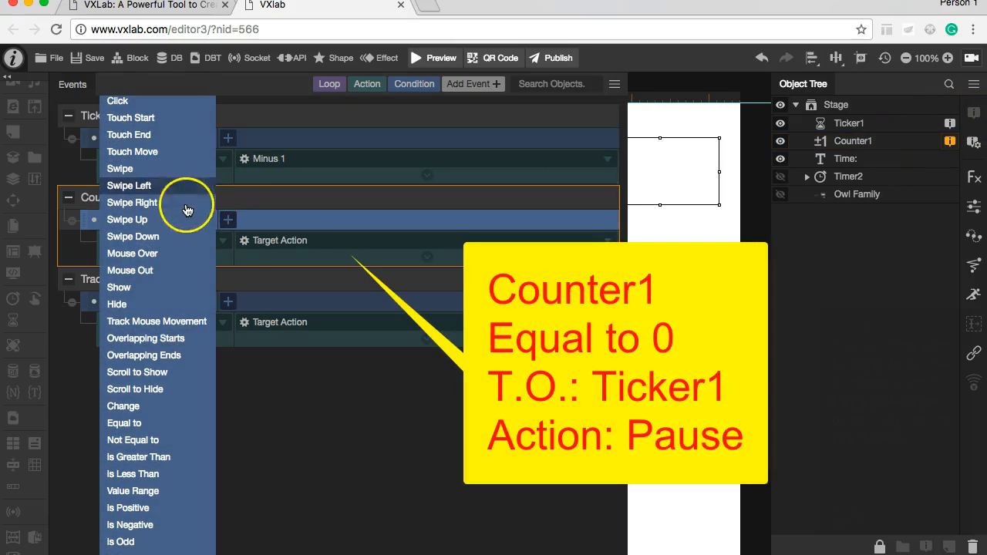
pyautogui.scroll(-1, 182, 329)
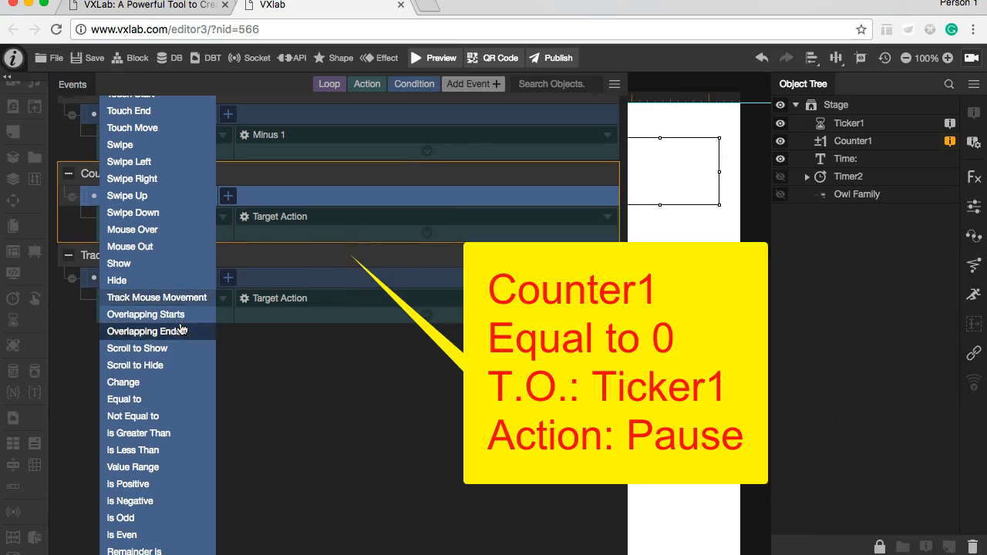
pyautogui.click(132, 403)
pyautogui.click(176, 239)
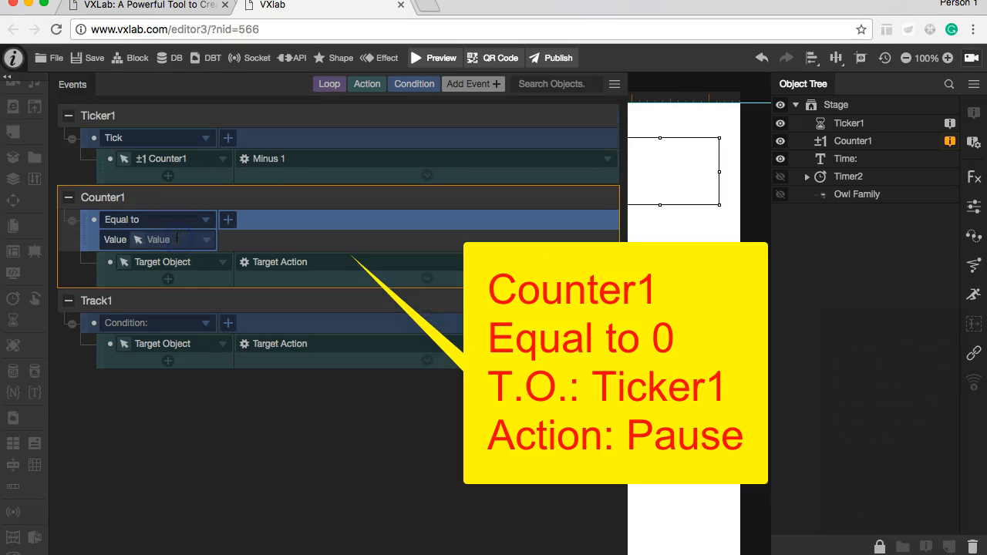
pyautogui.click(224, 264)
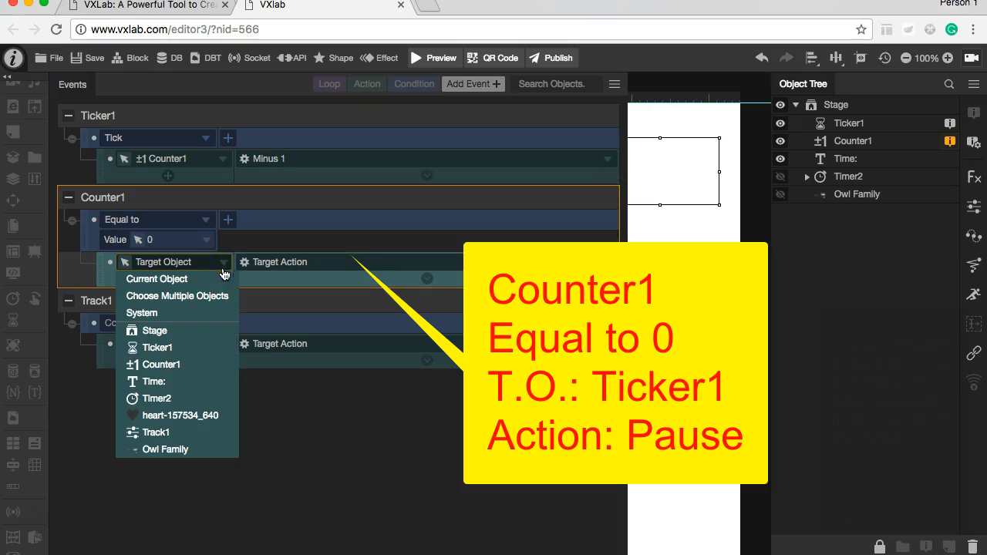
pyautogui.click(215, 349)
pyautogui.click(280, 264)
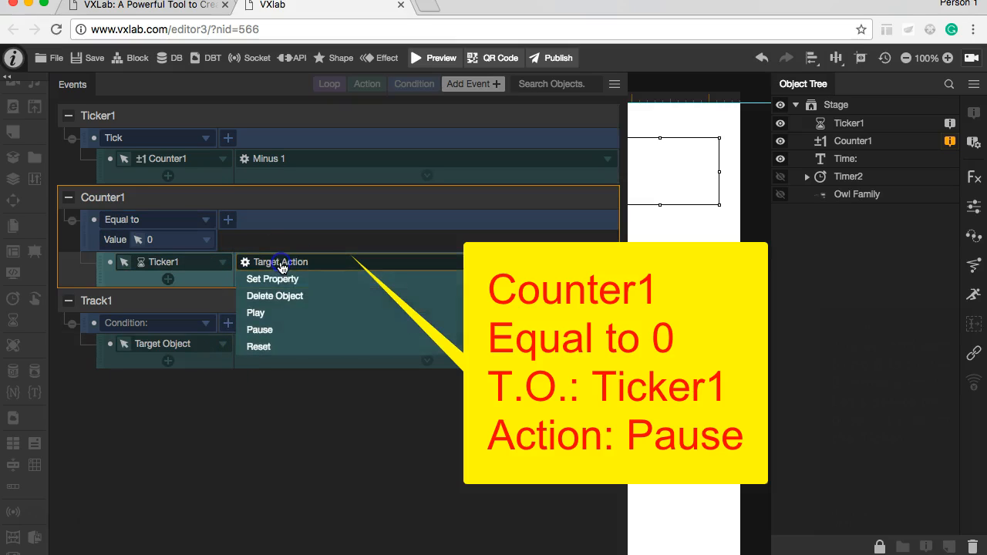
pyautogui.click(284, 332)
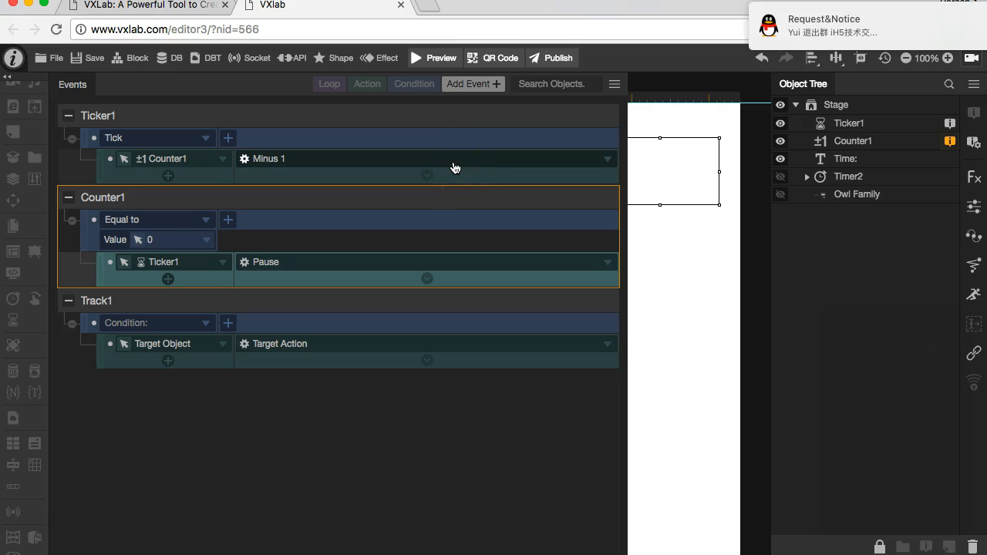
# Step: Save and preview the countdown to check that it stops at 0
pyautogui.click(434, 58)
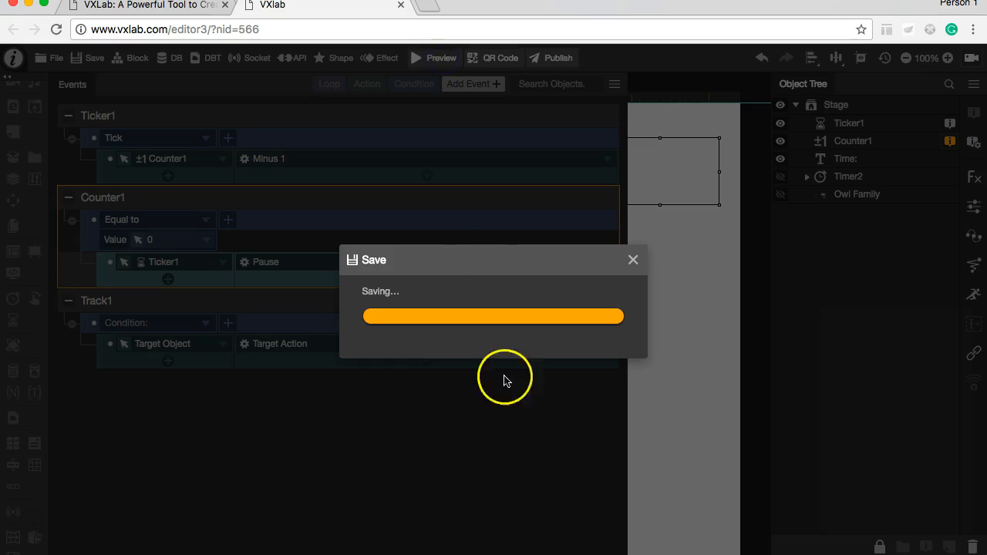
pyautogui.click(502, 345)
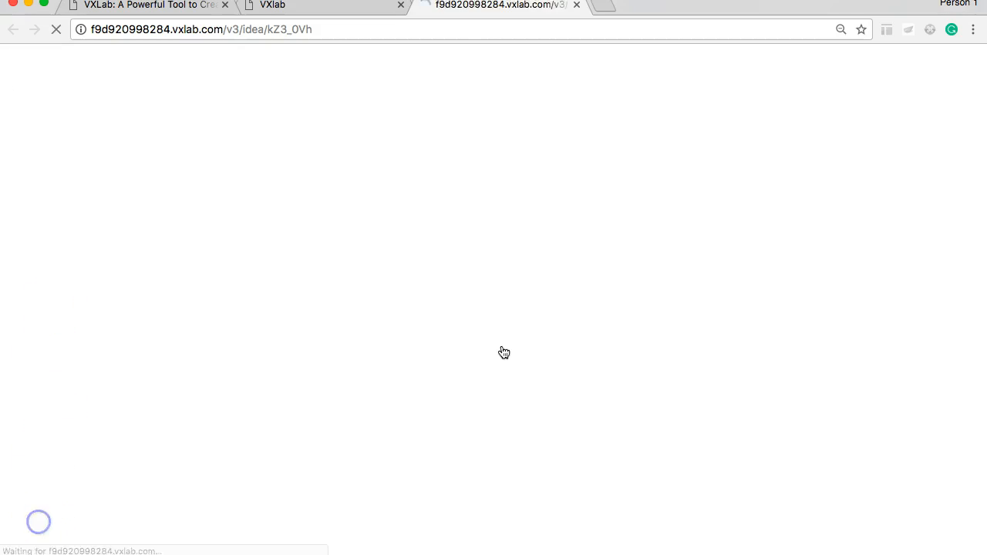
pyautogui.click(419, 315)
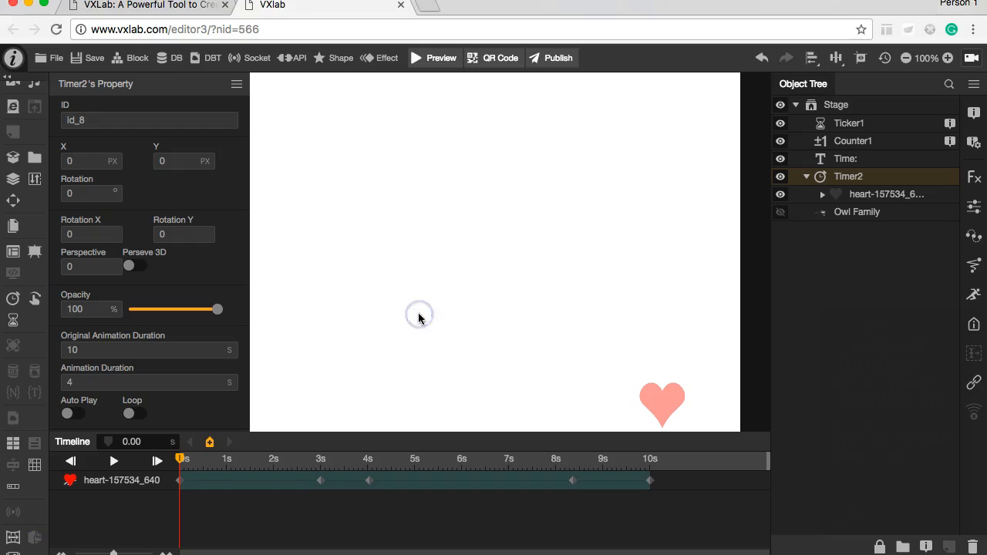
# Step: Make Timer2 visible and play through its heart animation in the timeline
pyautogui.click(120, 515)
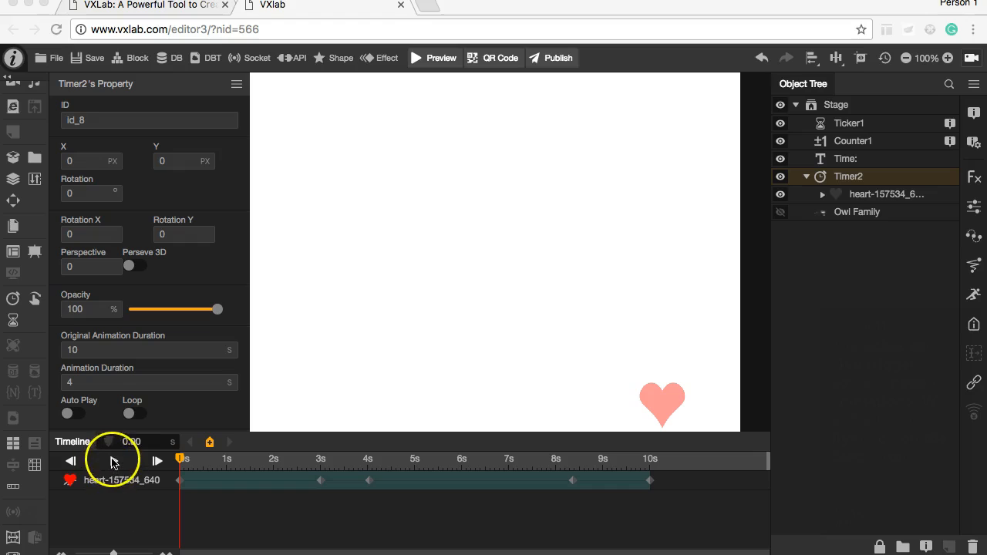
pyautogui.click(113, 461)
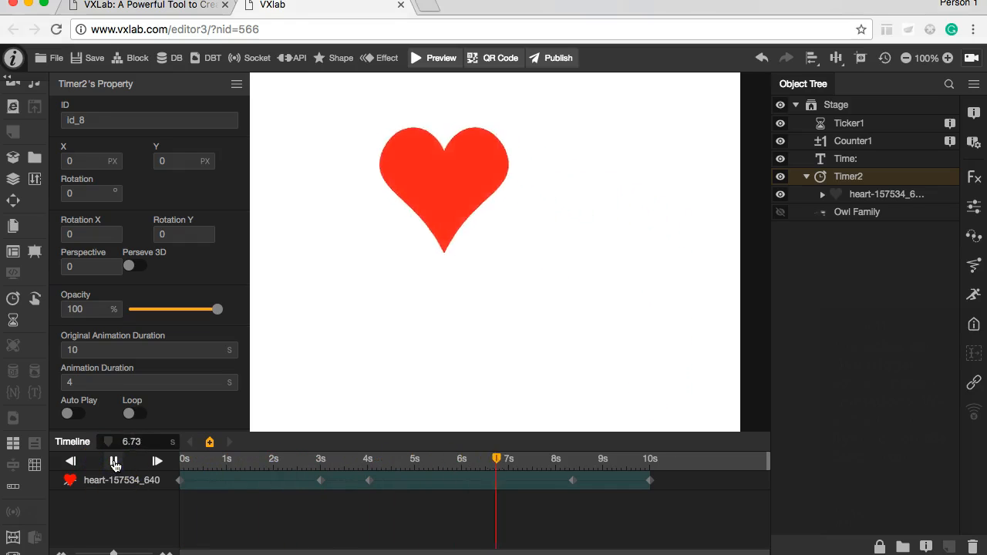
pyautogui.click(113, 461)
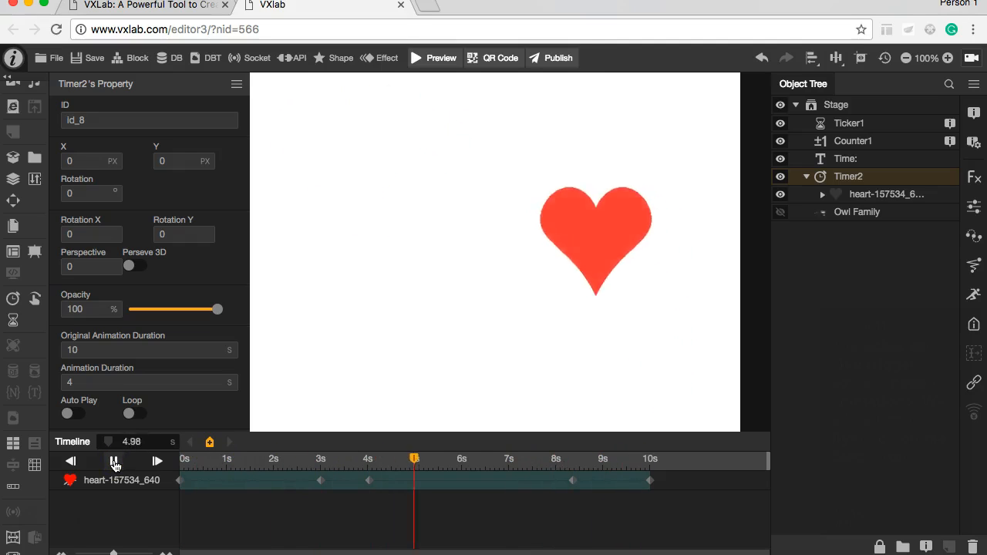
# Step: Add a second action to Ticker1's Tick event that makes Timer2 Replay
pyautogui.click(929, 127)
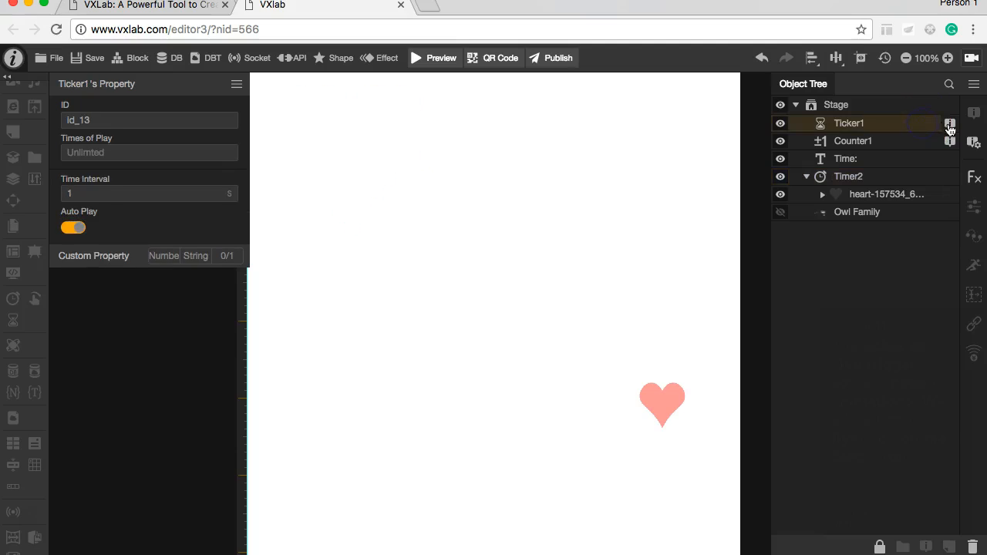
pyautogui.click(949, 123)
pyautogui.click(168, 176)
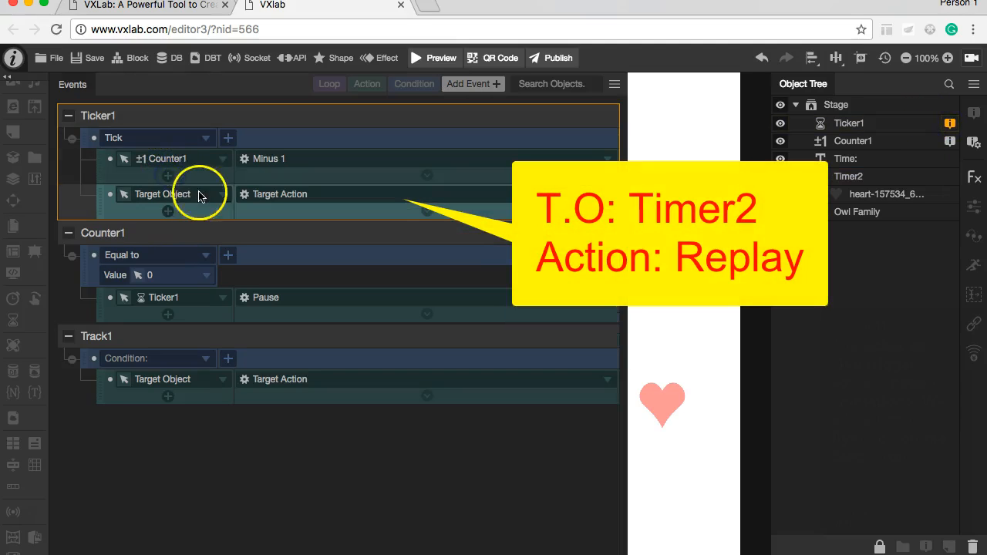
pyautogui.click(223, 195)
pyautogui.click(196, 332)
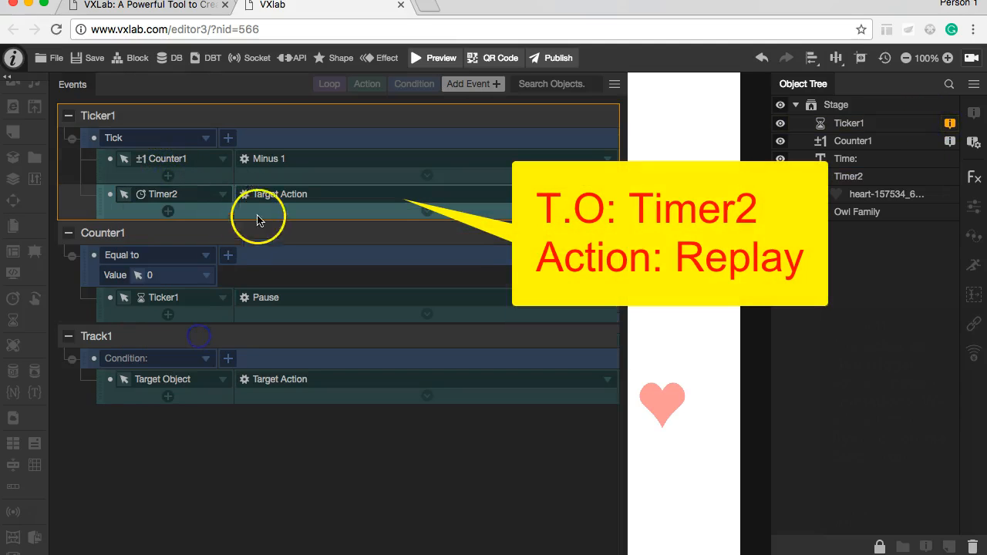
pyautogui.click(280, 198)
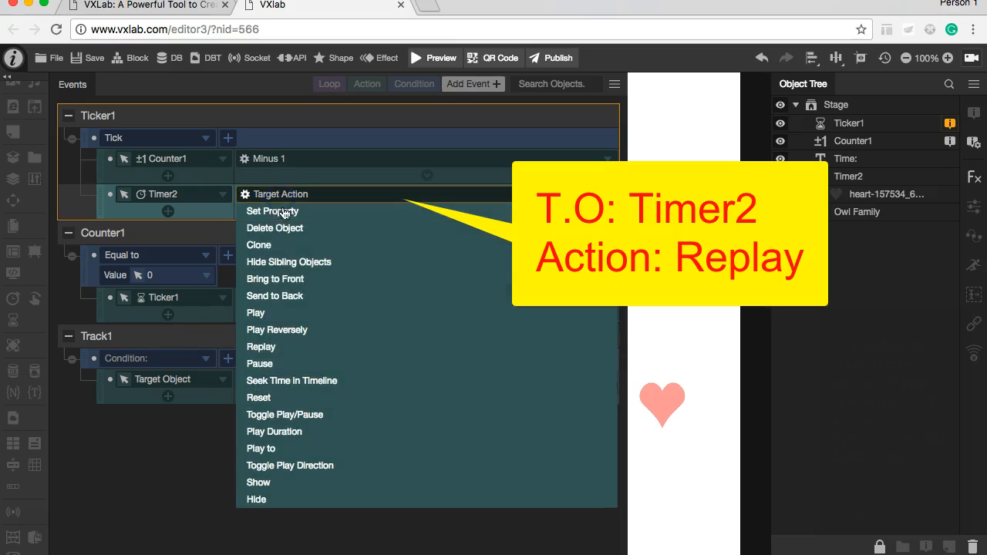
pyautogui.click(289, 348)
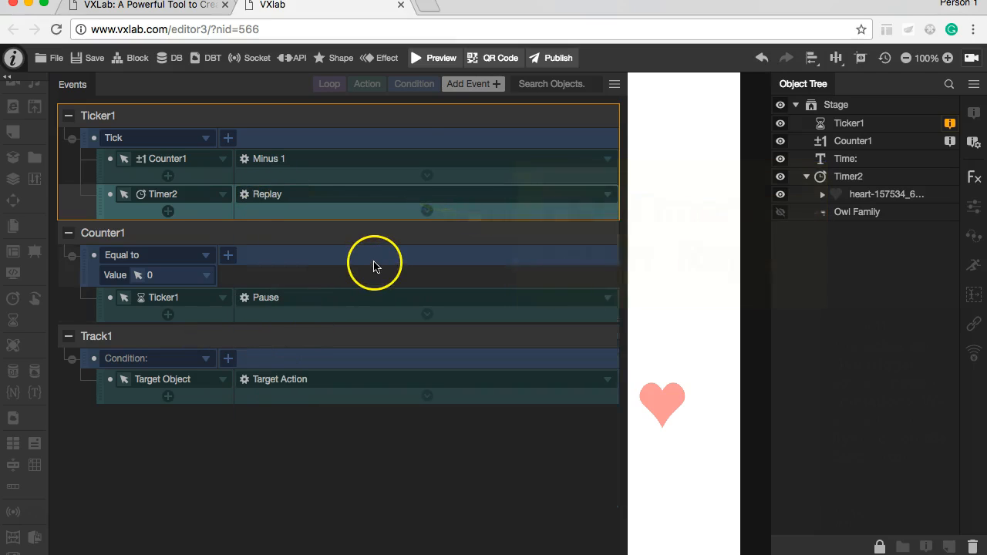
# Step: Preview the countdown with the replaying heart animation and return to the editor
pyautogui.click(437, 67)
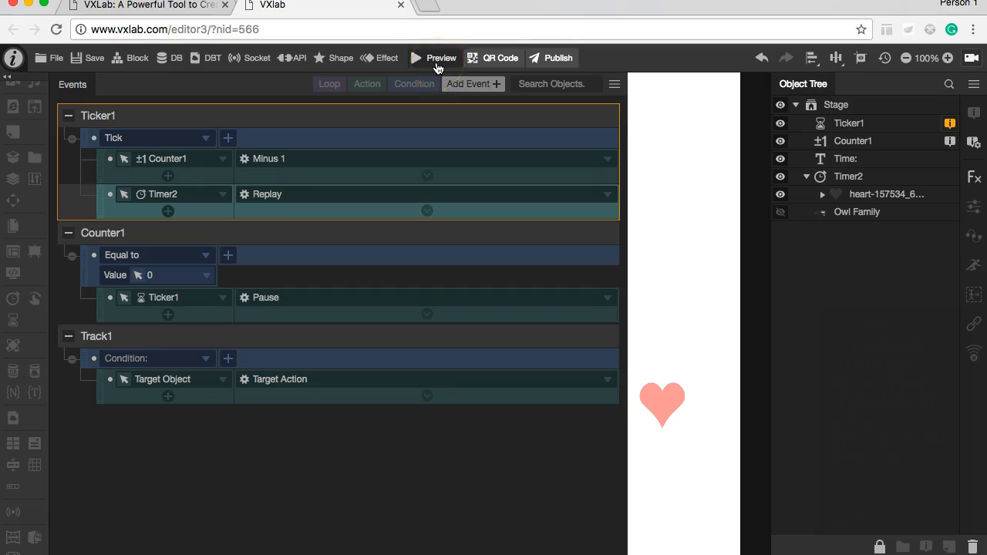
pyautogui.click(491, 345)
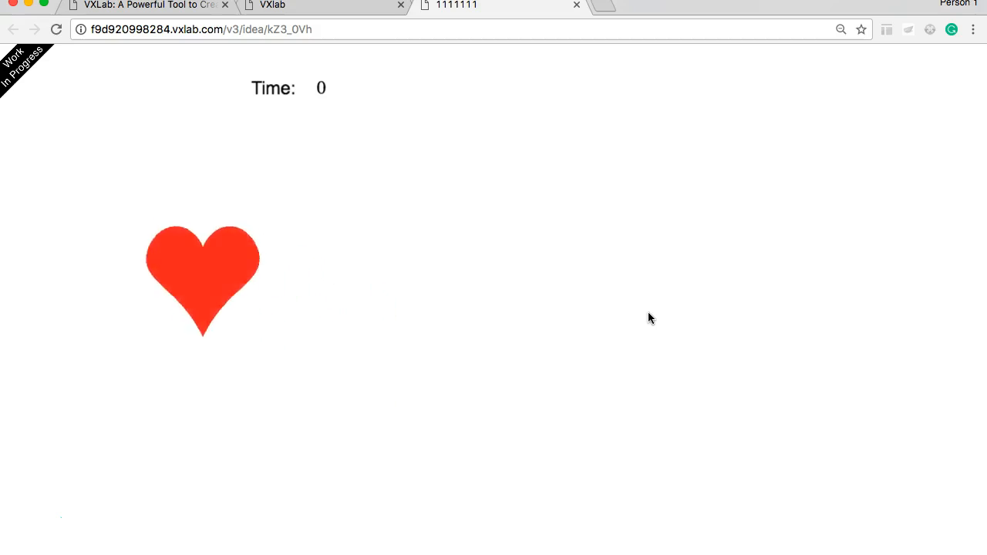
pyautogui.click(296, 241)
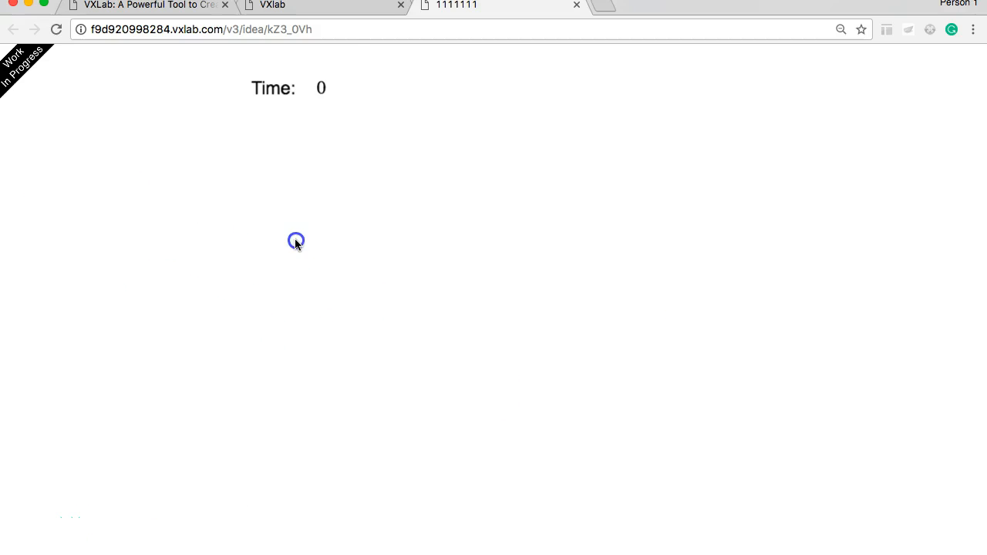
pyautogui.click(336, 14)
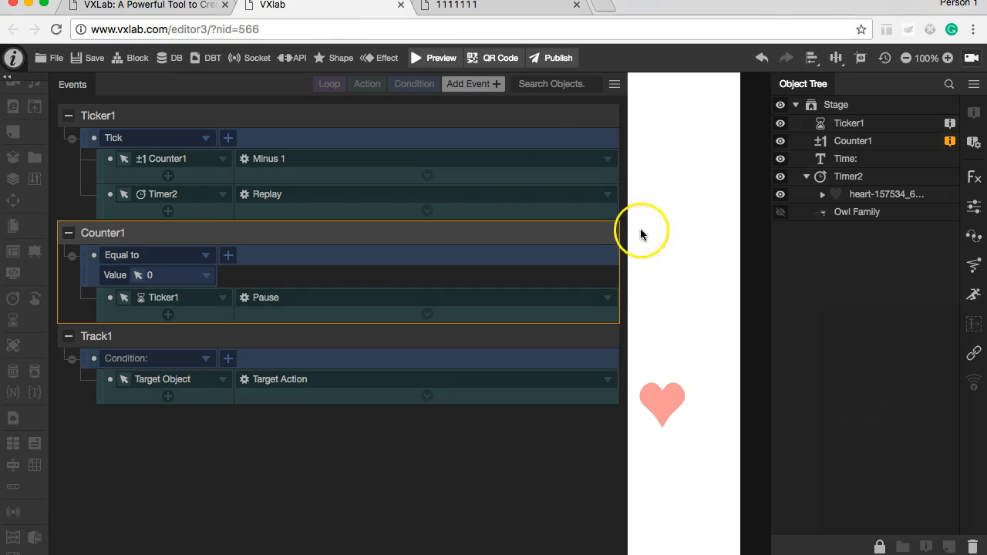
# Step: Make the Owl Family image visible and add the Pulse effect to it
pyautogui.click(854, 131)
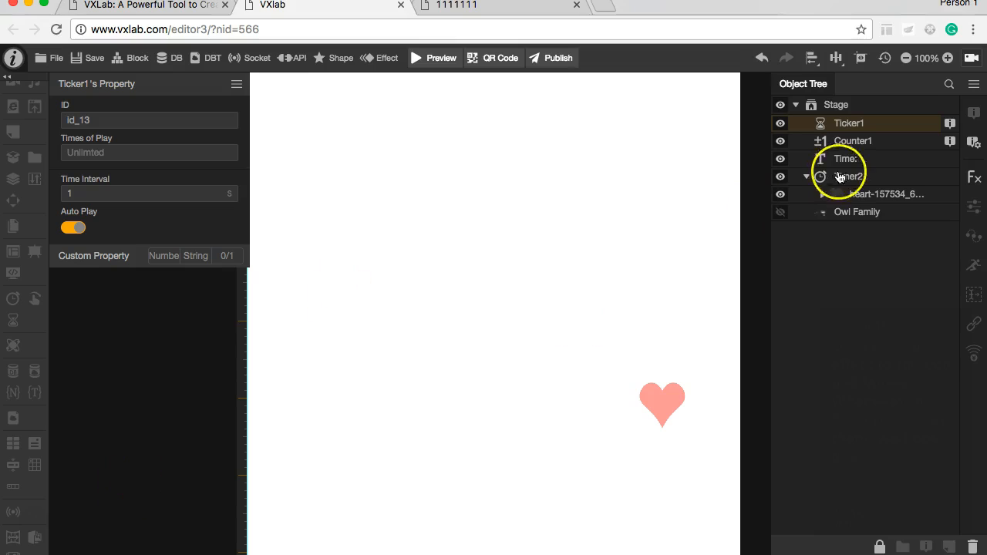
pyautogui.click(840, 215)
pyautogui.click(780, 213)
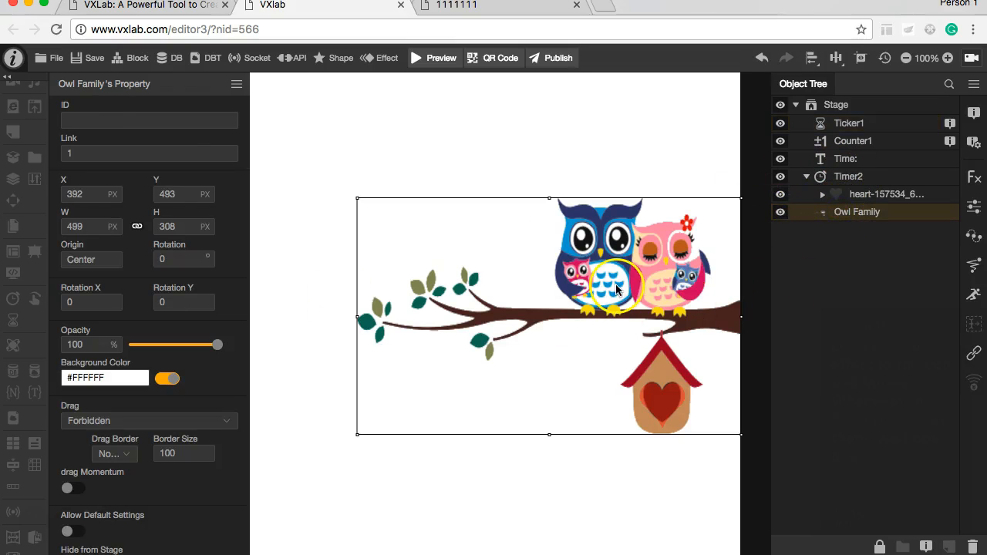
pyautogui.click(383, 59)
pyautogui.scroll(-10, 393, 203)
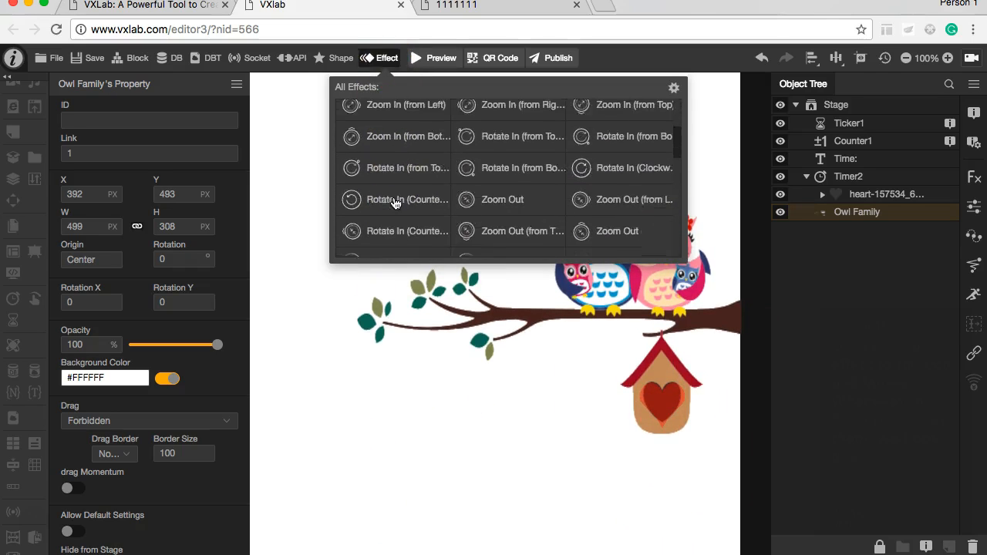
pyautogui.scroll(-10, 393, 203)
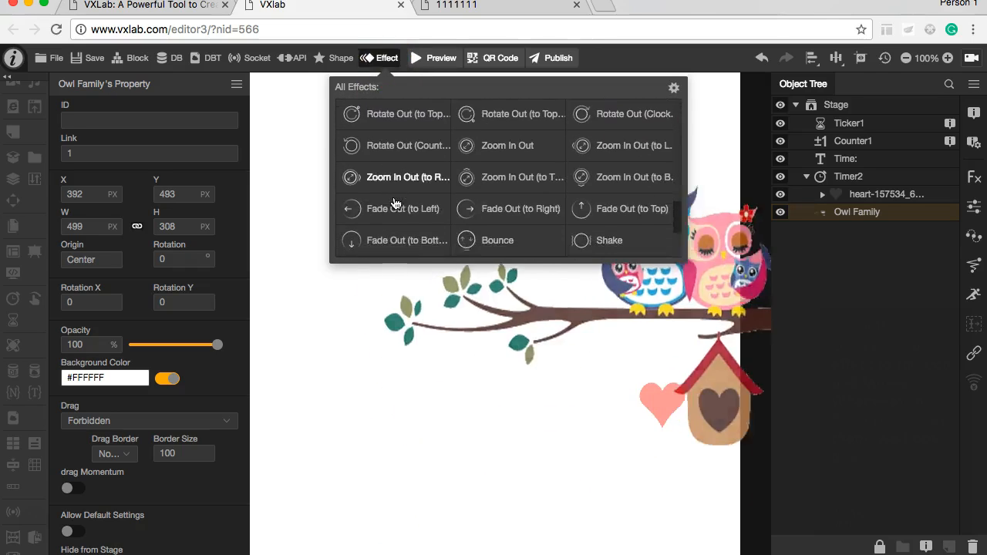
pyautogui.click(545, 169)
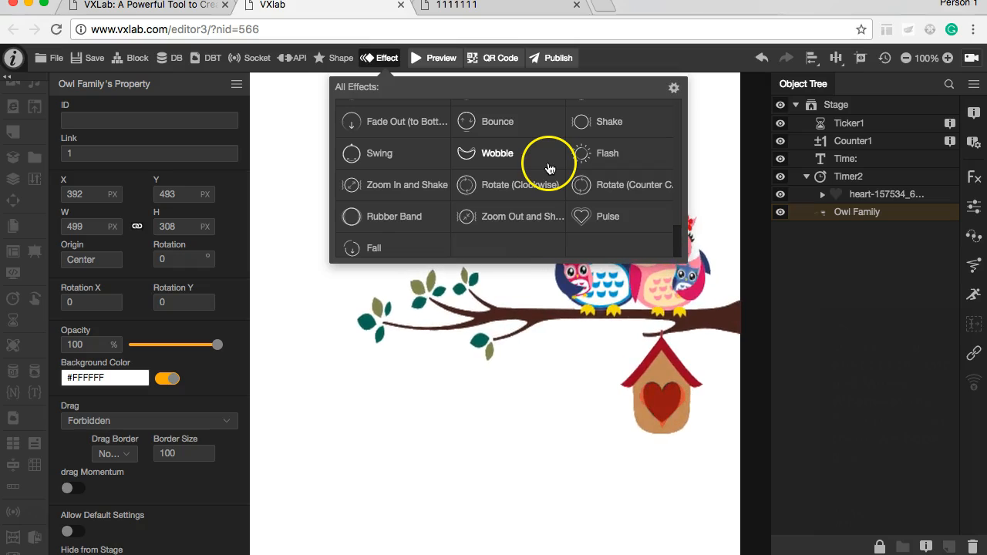
pyautogui.click(617, 217)
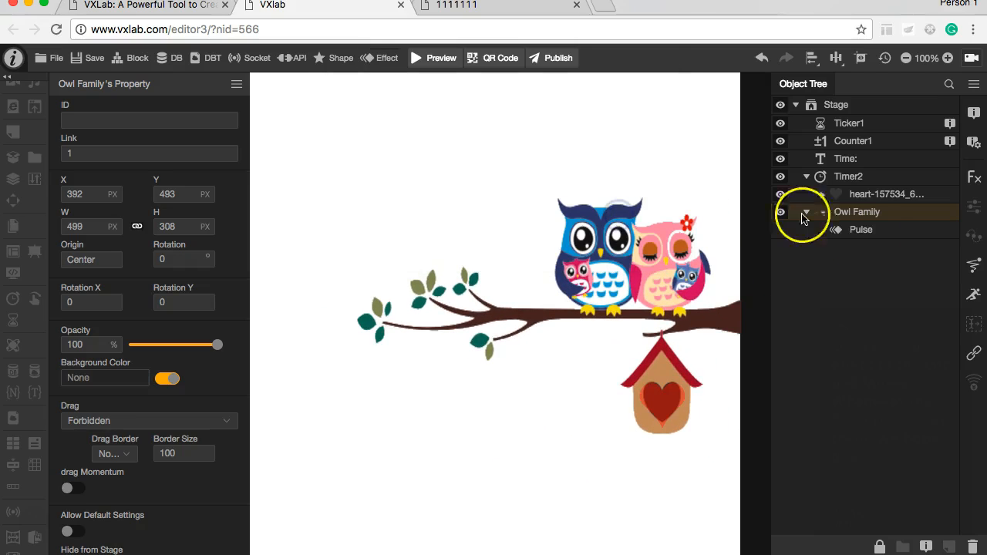
# Step: Add a timer marker to Timer2 at the heart's keyframe at 3 s
pyautogui.click(861, 198)
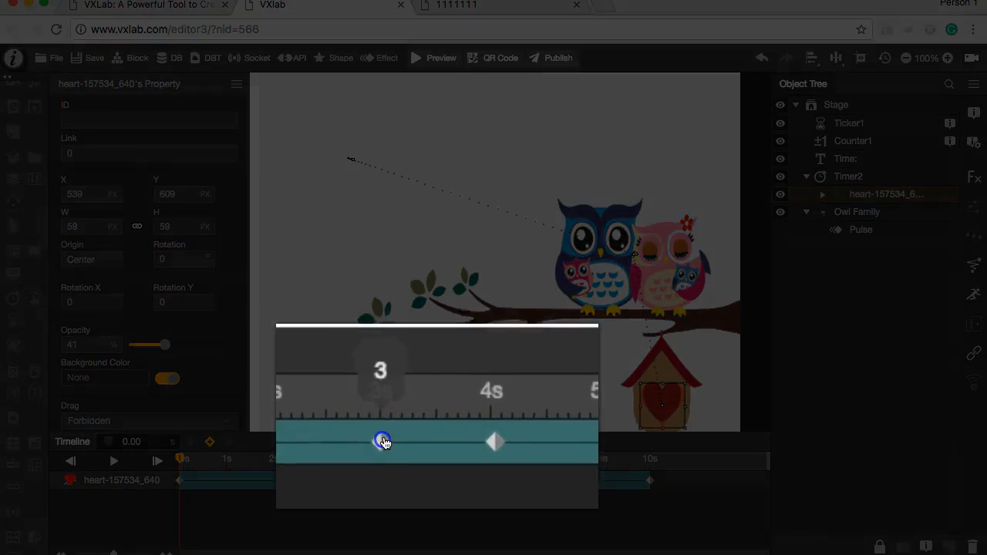
pyautogui.click(383, 441)
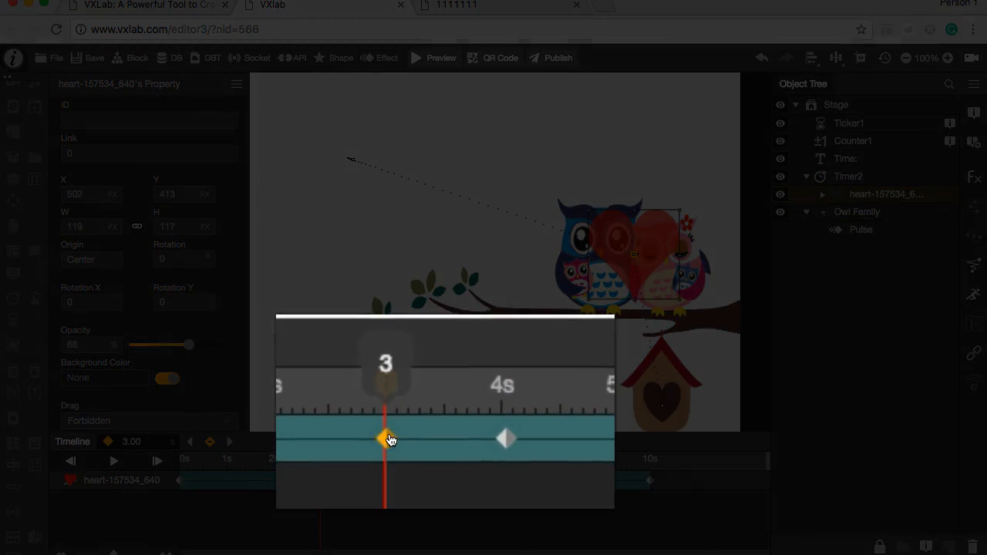
pyautogui.click(503, 440)
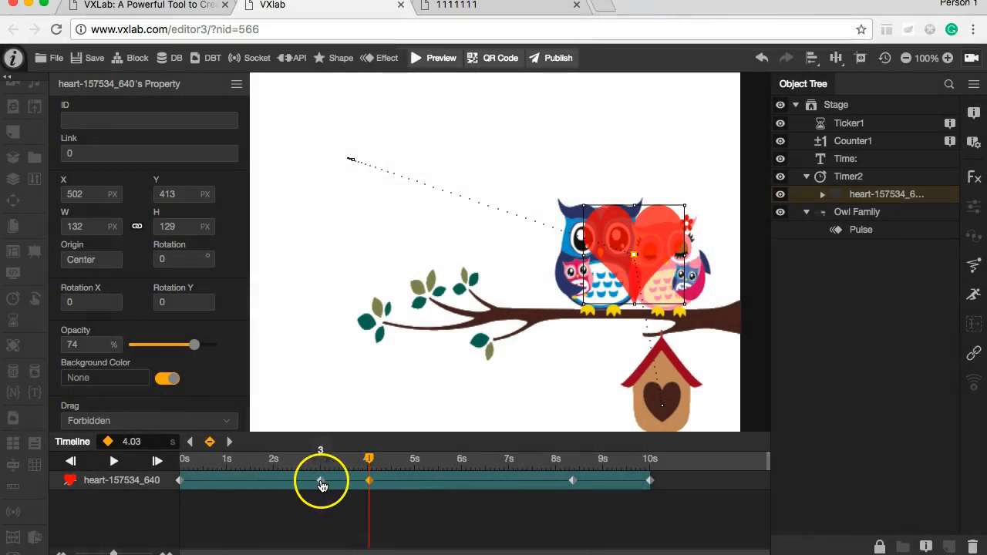
pyautogui.click(321, 481)
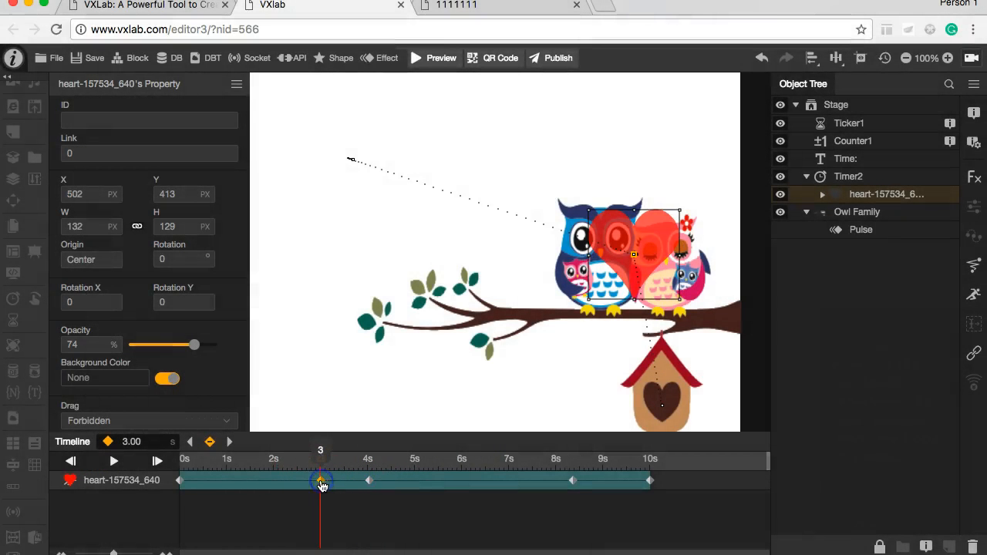
pyautogui.click(133, 513)
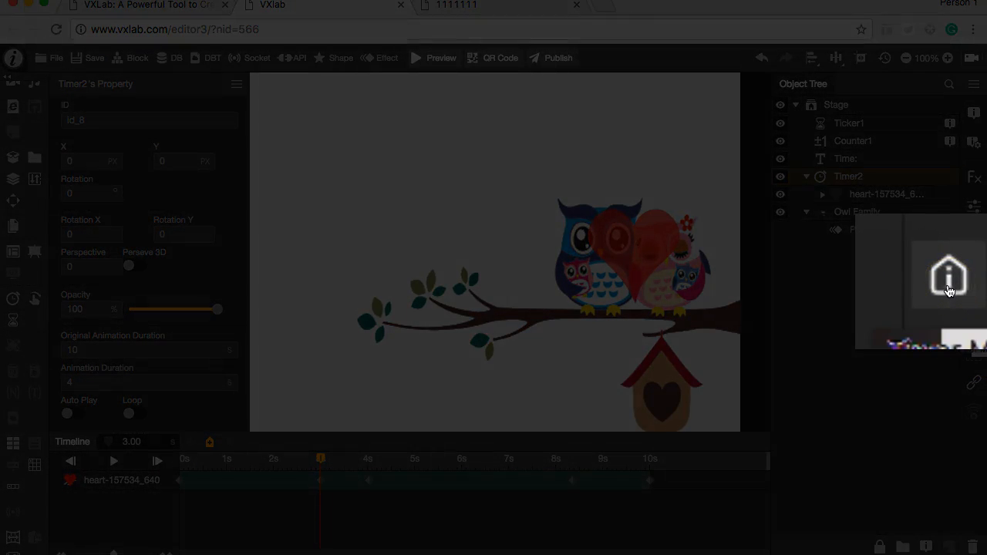
pyautogui.click(971, 316)
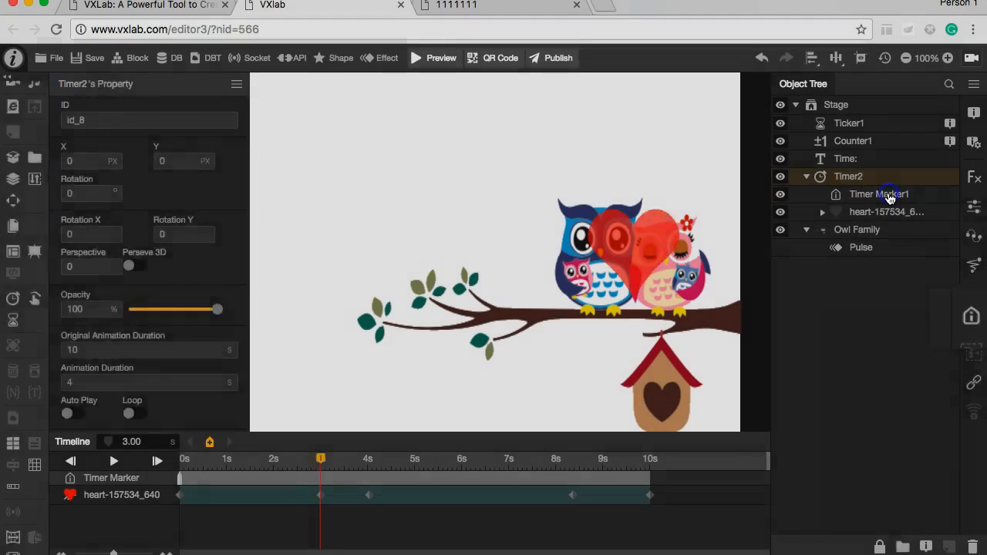
pyautogui.click(890, 197)
pyautogui.click(114, 156)
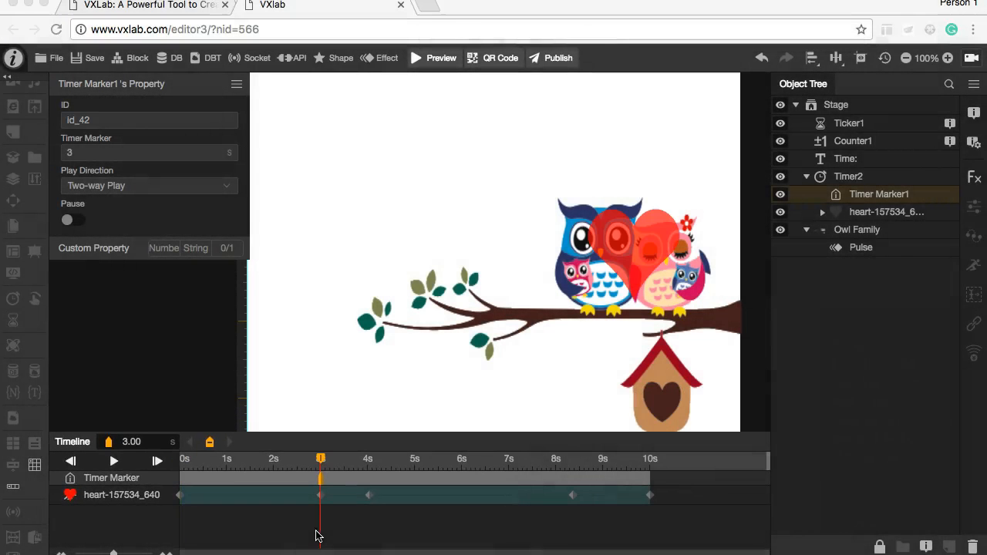
# Step: Give Timer Marker1 an event with the condition Play to Timer Marker that makes the Pulse effect Replay
pyautogui.click(902, 199)
pyautogui.click(973, 112)
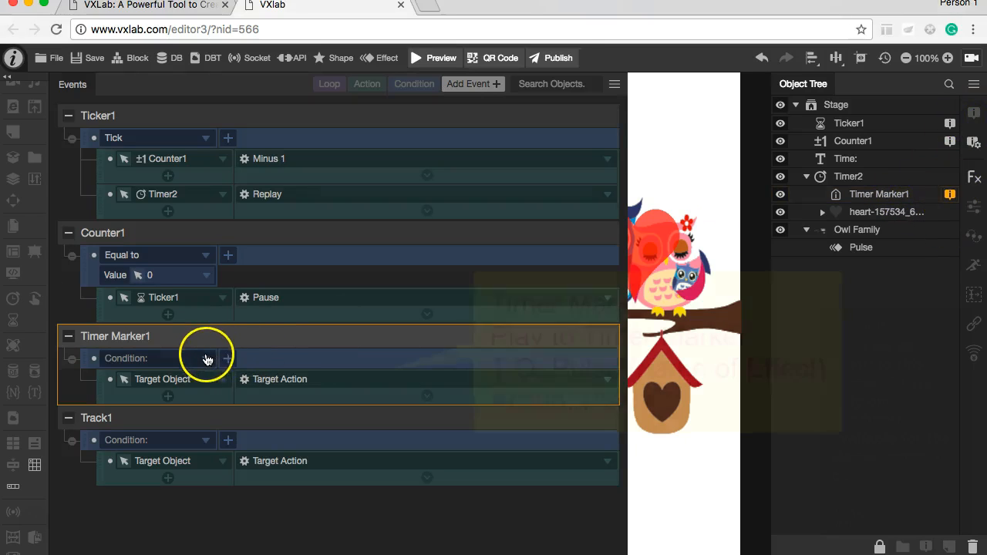
pyautogui.click(206, 358)
pyautogui.click(186, 384)
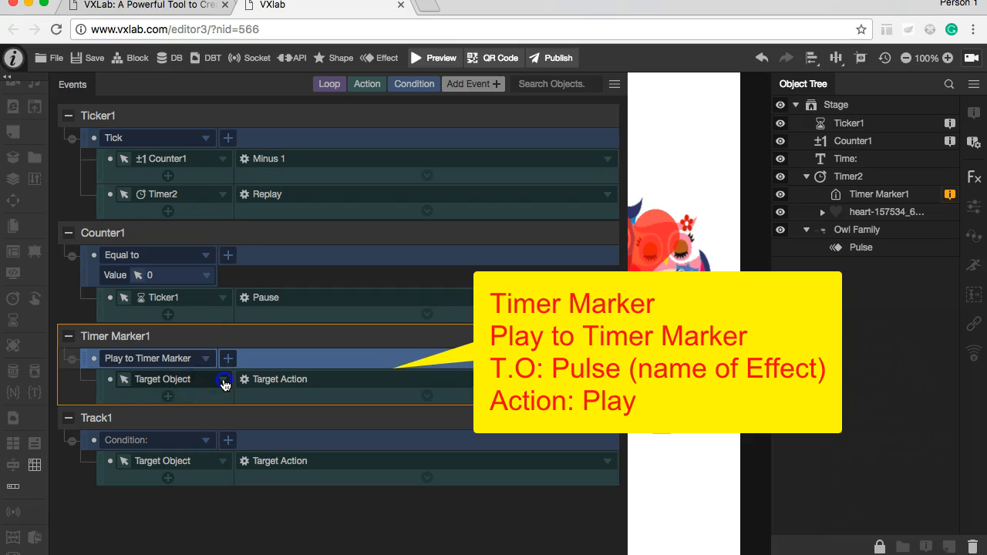
pyautogui.click(223, 381)
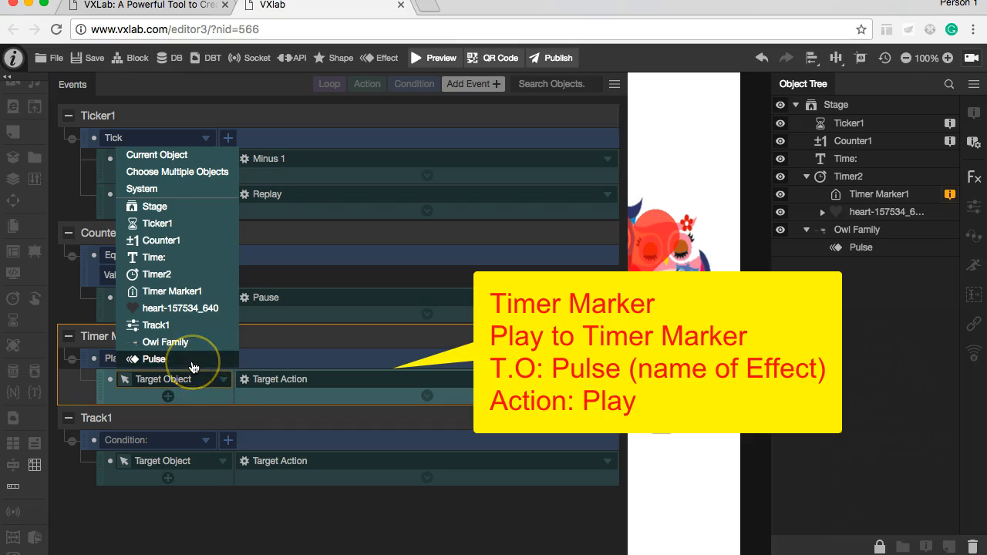
pyautogui.click(154, 359)
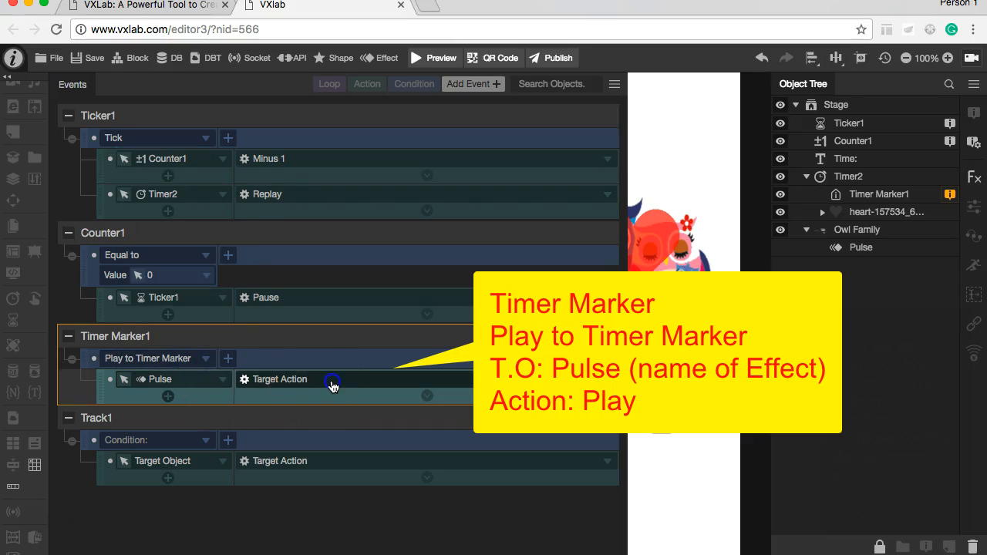
pyautogui.click(333, 386)
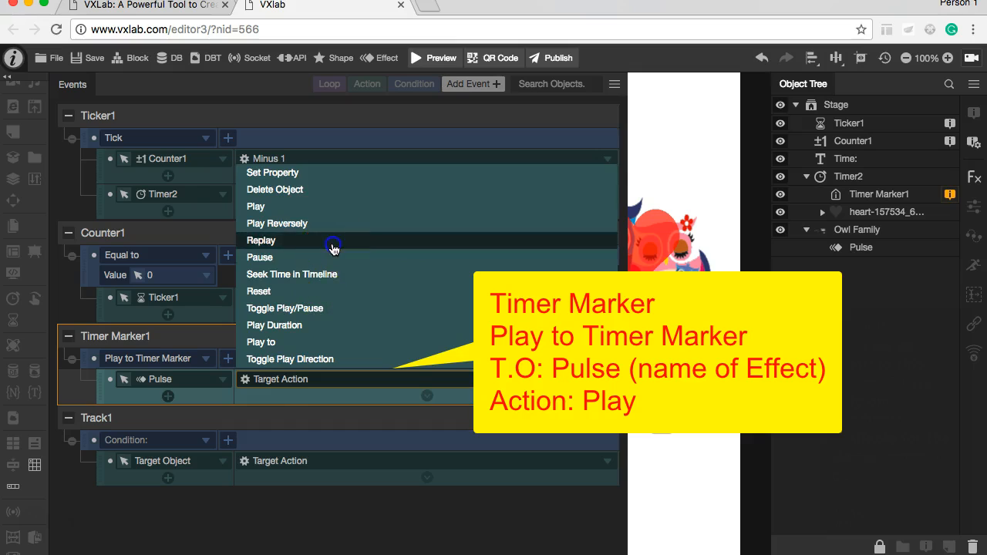
pyautogui.click(332, 240)
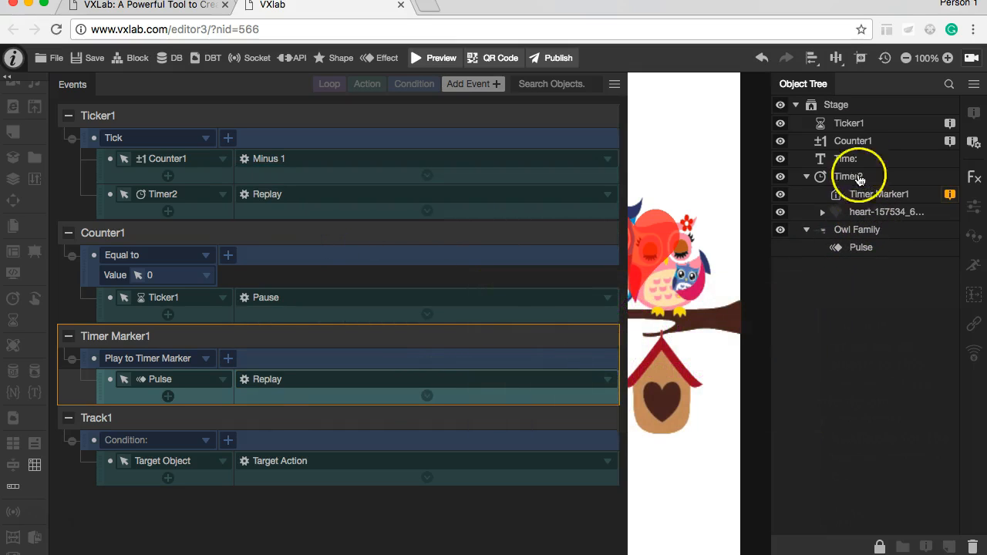
# Step: Disable Ticker1's Tick event with its Counter1 and Timer2 actions
pyautogui.click(853, 125)
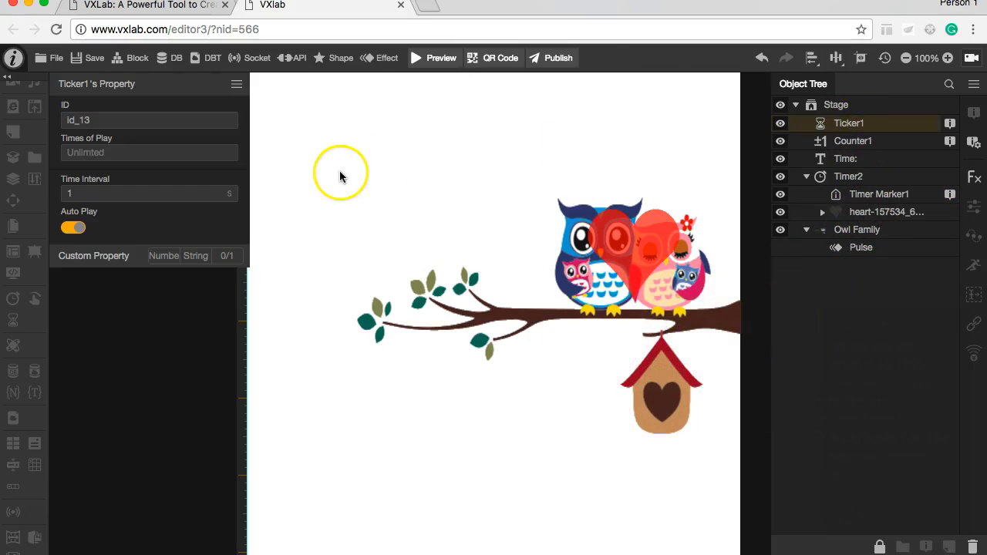
pyautogui.click(949, 122)
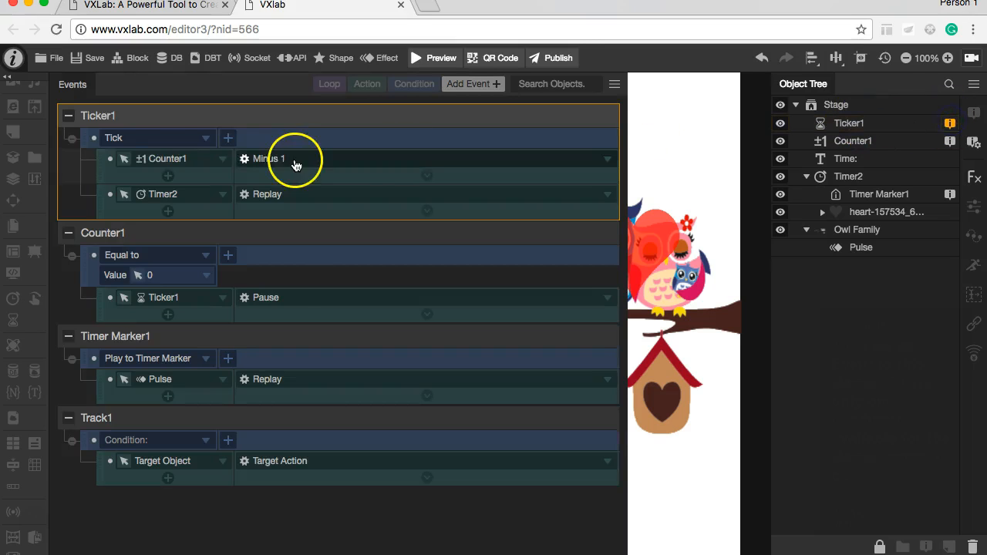
pyautogui.click(94, 140)
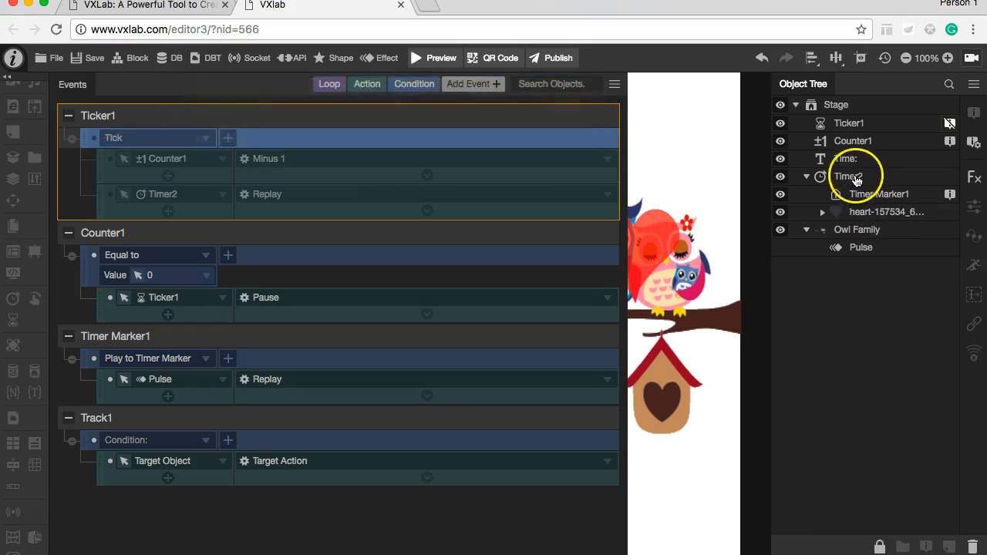
# Step: Turn on Auto Play and Loop for Timer2 and turn off Auto Play for the Pulse effect
pyautogui.click(853, 176)
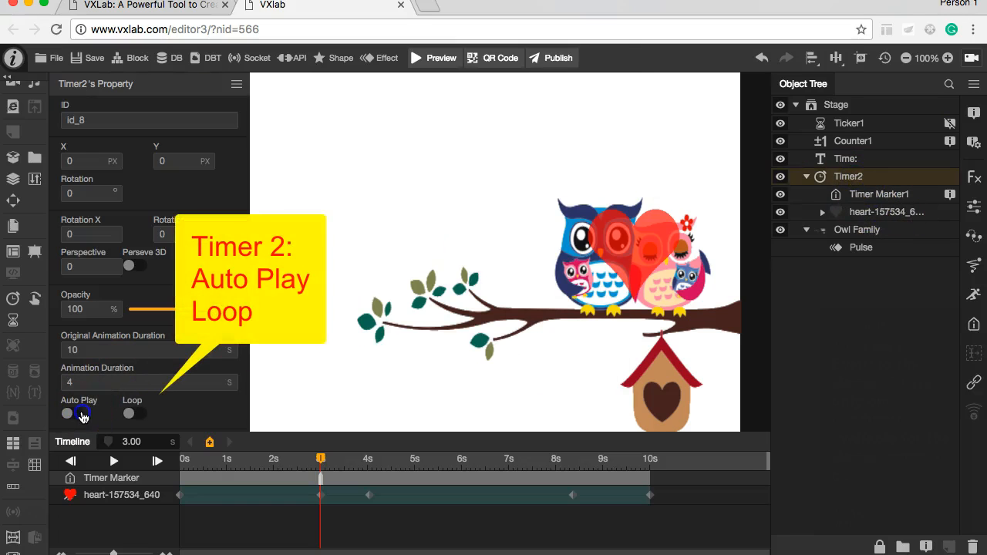
pyautogui.click(864, 247)
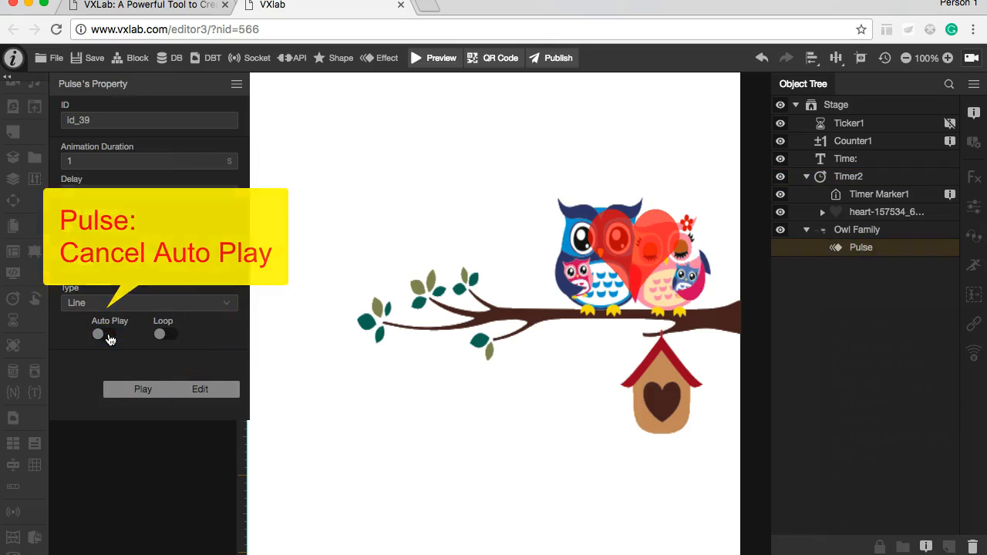
pyautogui.click(418, 139)
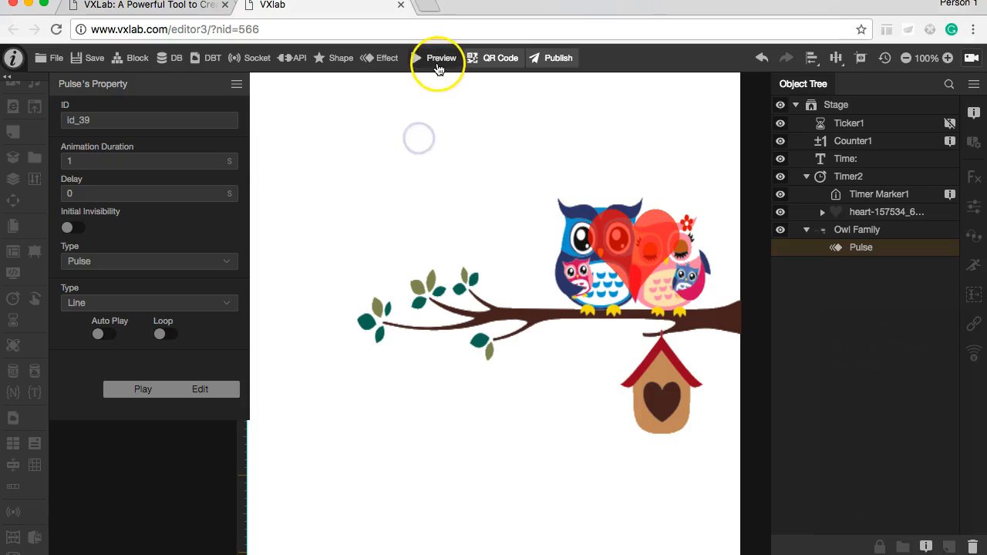
# Step: Save and preview the looping heart animation with the owls' Pulse effect triggered by the timer marker
pyautogui.click(436, 59)
pyautogui.click(492, 341)
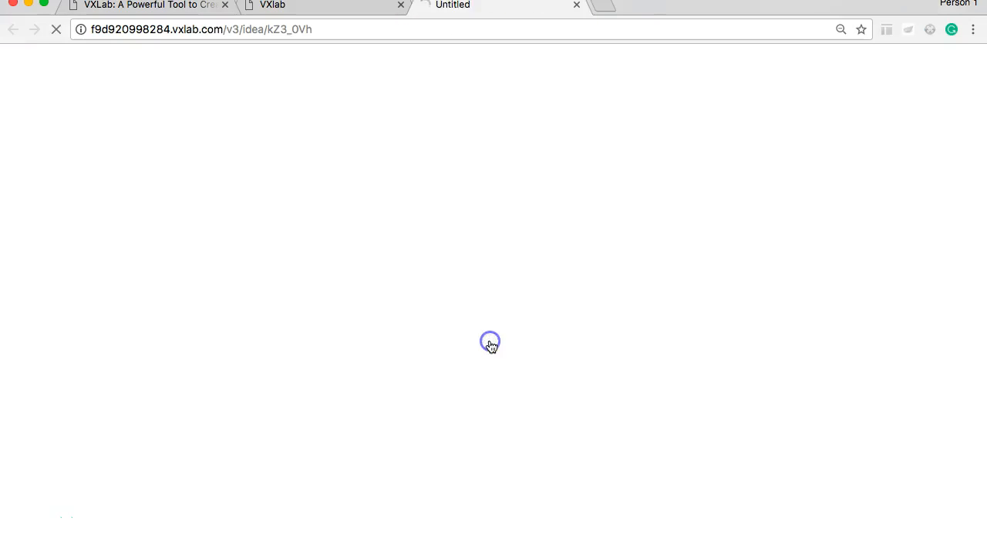